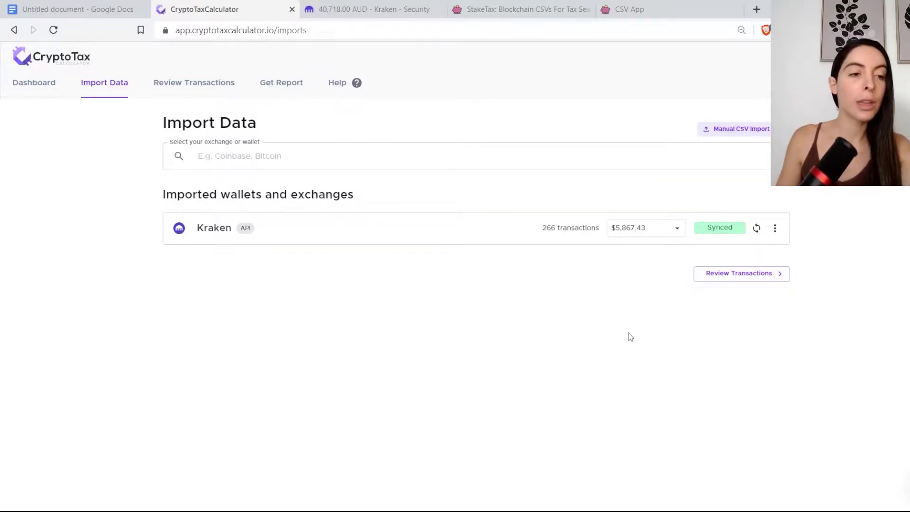
- Search 'kra', select Kraken, and scroll down to its API key creation instructions
click(264, 156)
text(kra)
click(243, 187)
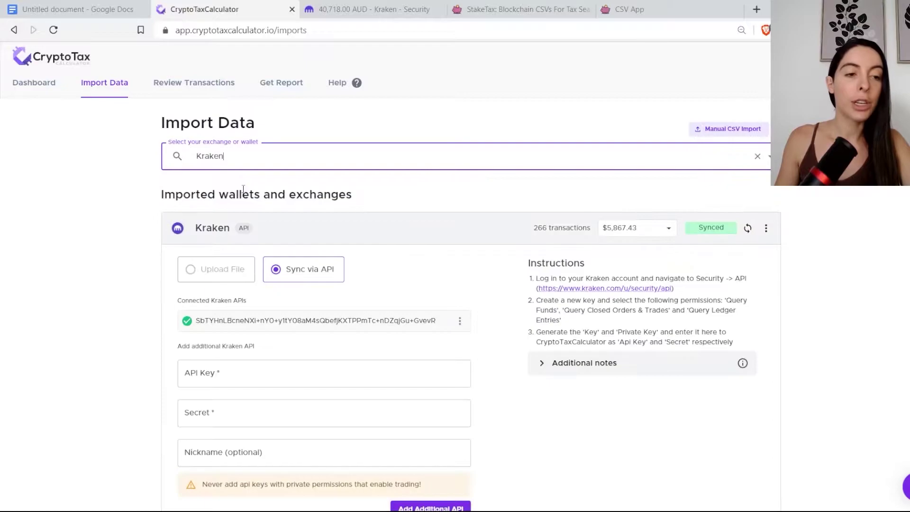
scroll(309, 279, down, 1)
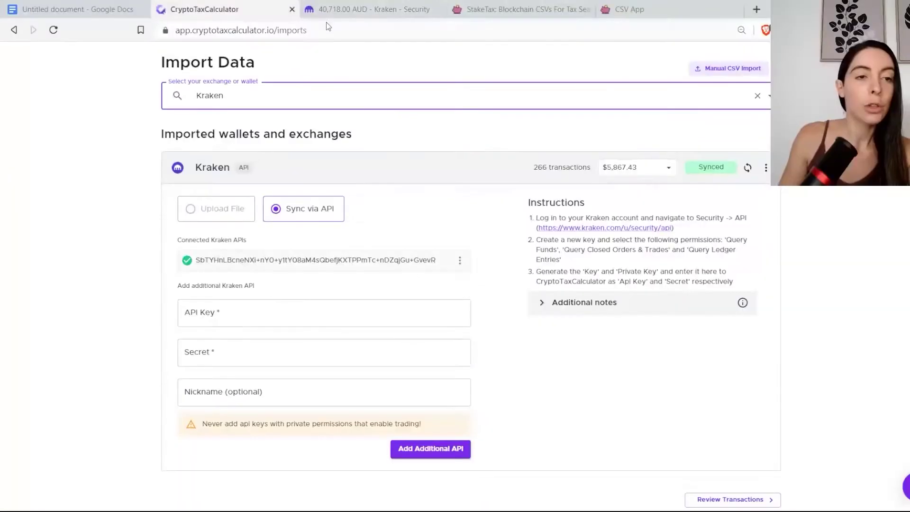
- Review the Kraken API key's query permissions, then return to the CryptoTaxCalculator import page
click(348, 9)
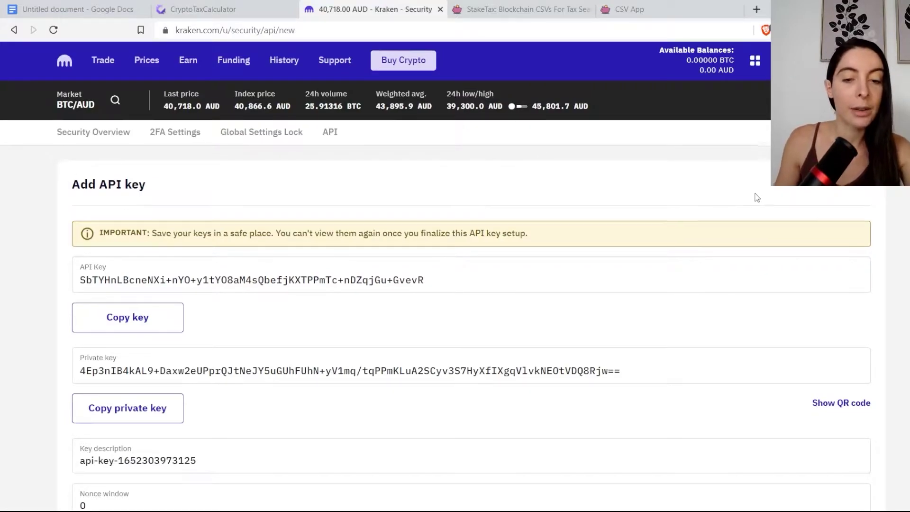
scroll(754, 196, down, 9)
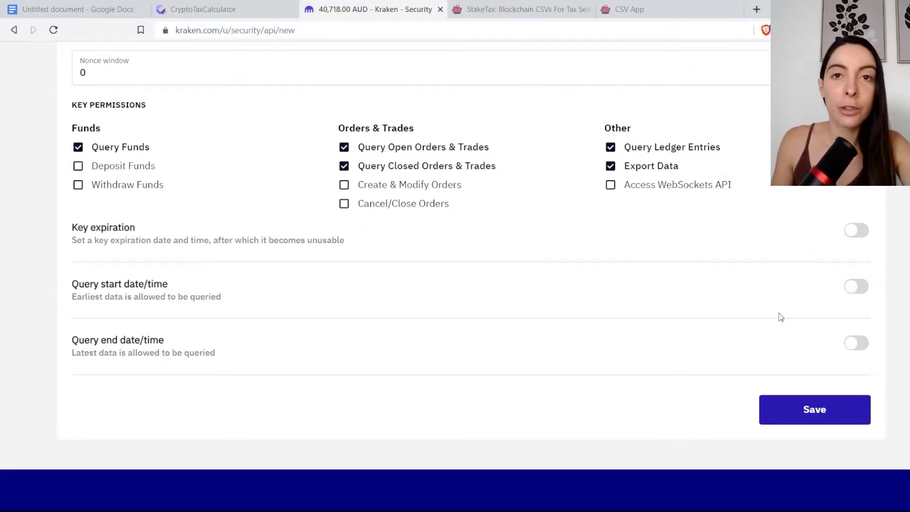
scroll(780, 316, up, 8)
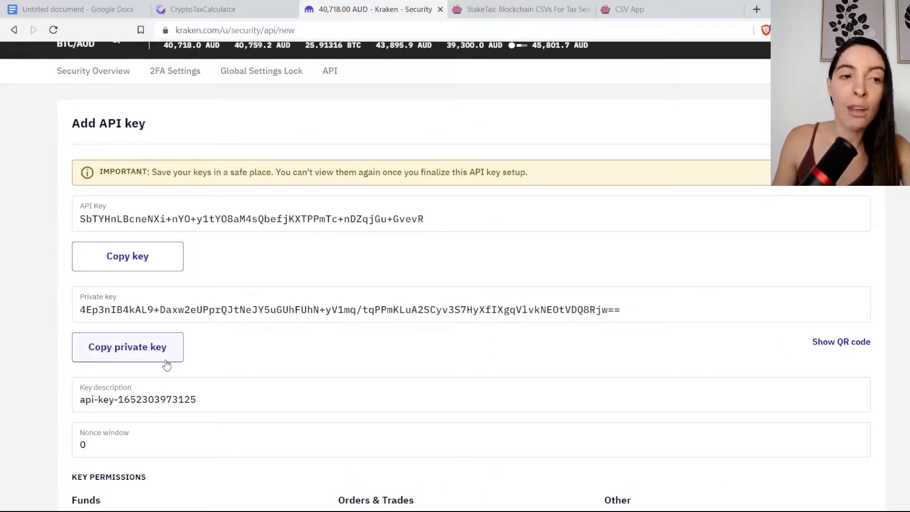
click(170, 9)
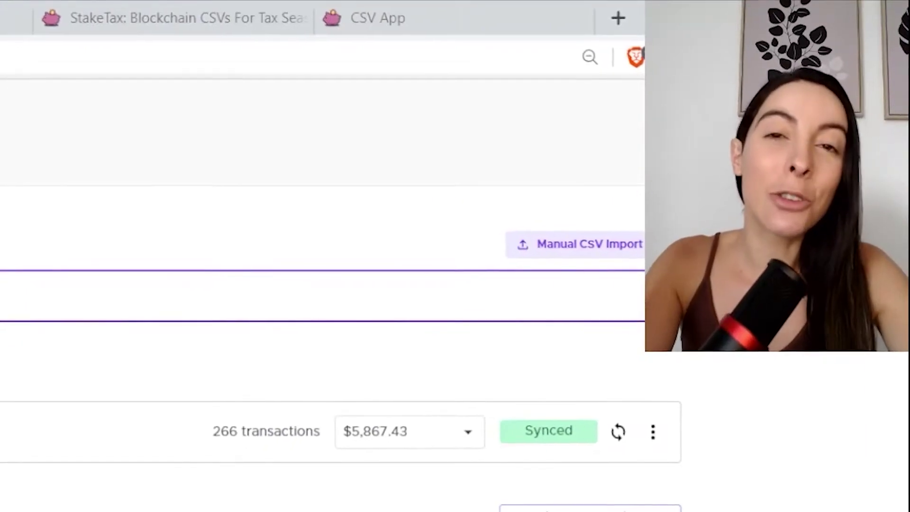
- Add the Avalanche wallet using the address copied from the notes, then search 'alg' for Algorand
text(an)
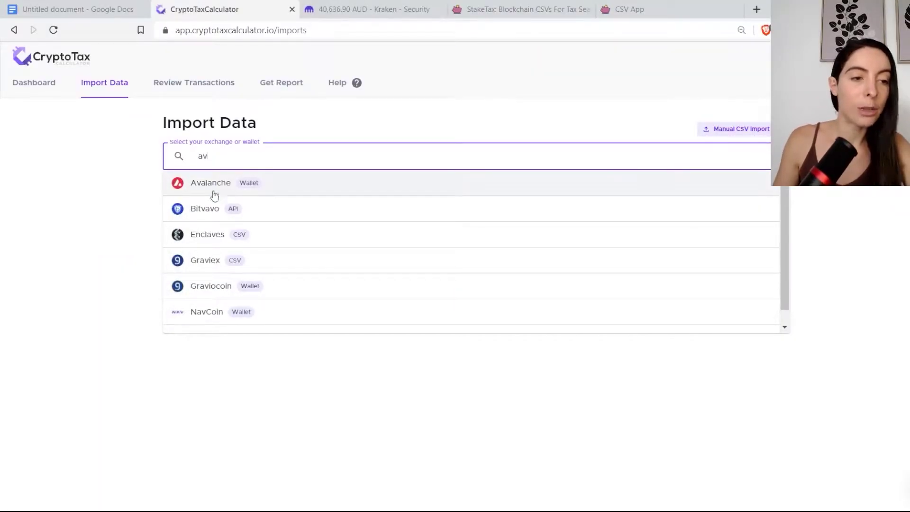
click(54, 6)
drag(228, 229, 461, 226)
right_click(446, 231)
click(482, 196)
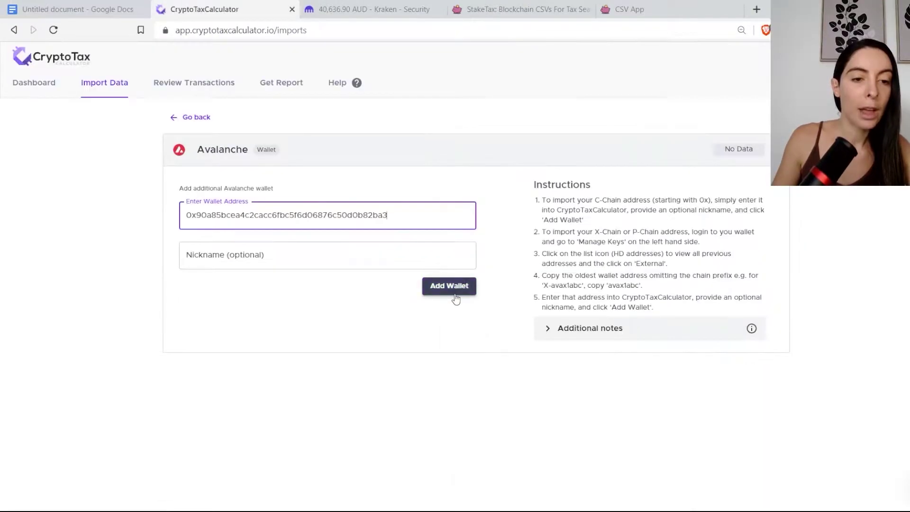
click(451, 288)
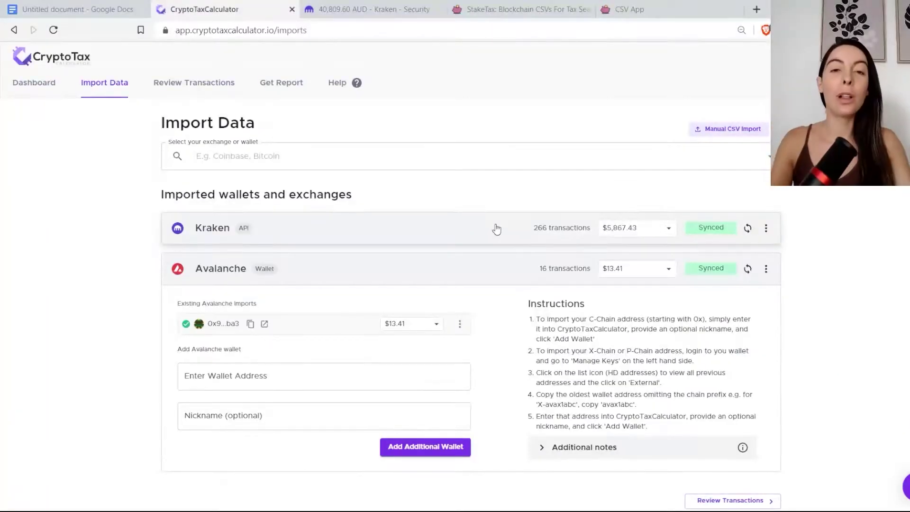
click(294, 167)
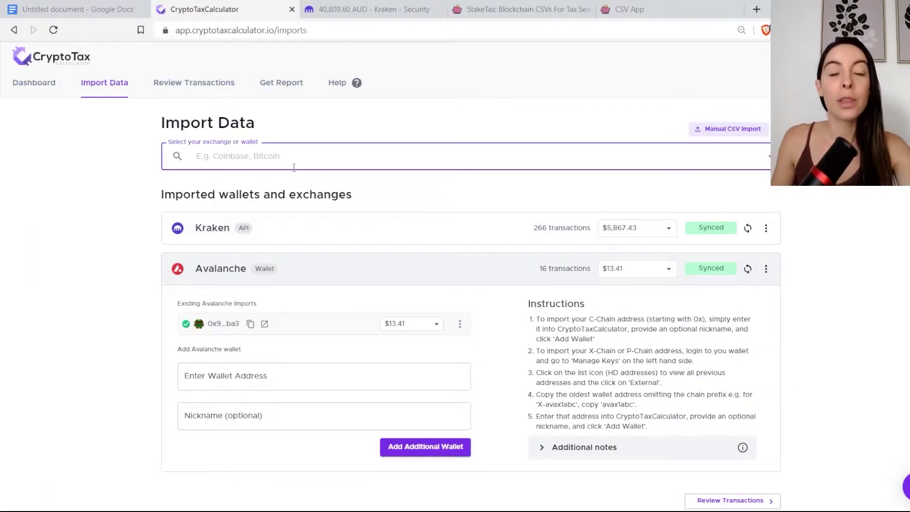
text(algo)
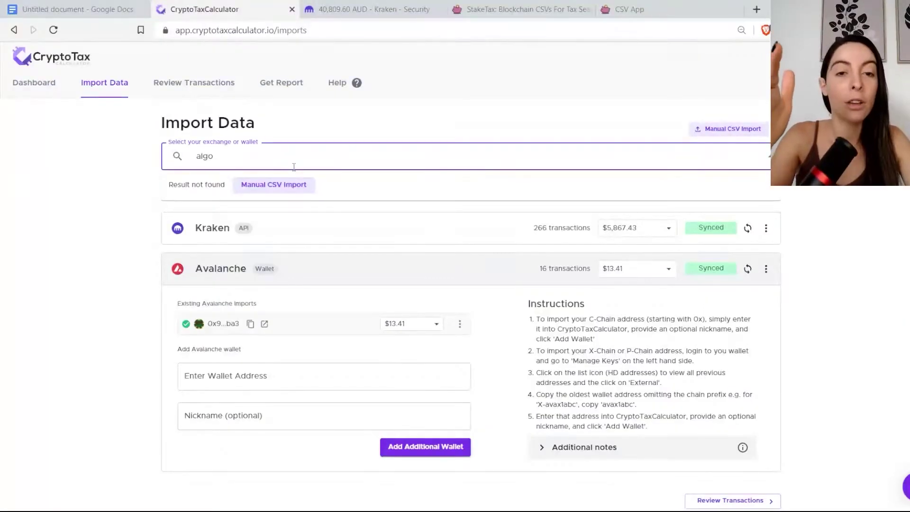
- Reload stake.tax and copy the Algorand wallet address from the notes document
click(506, 10)
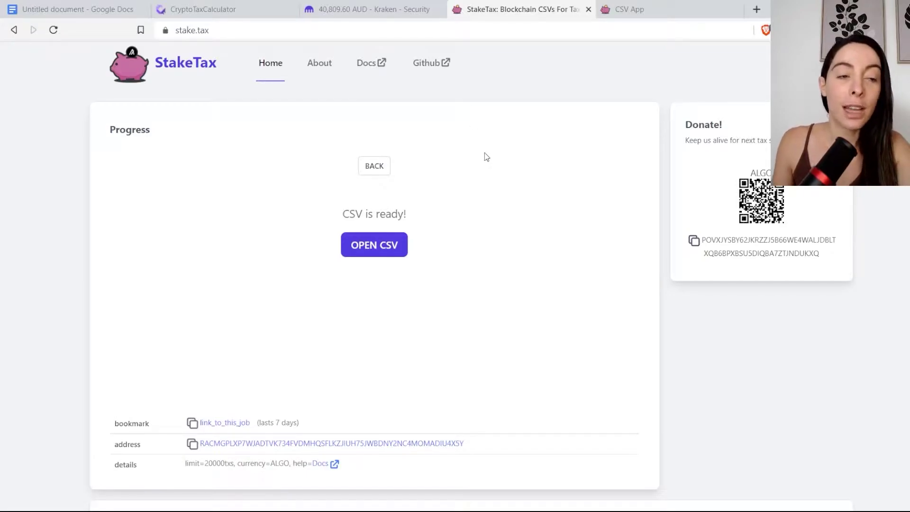
click(224, 32)
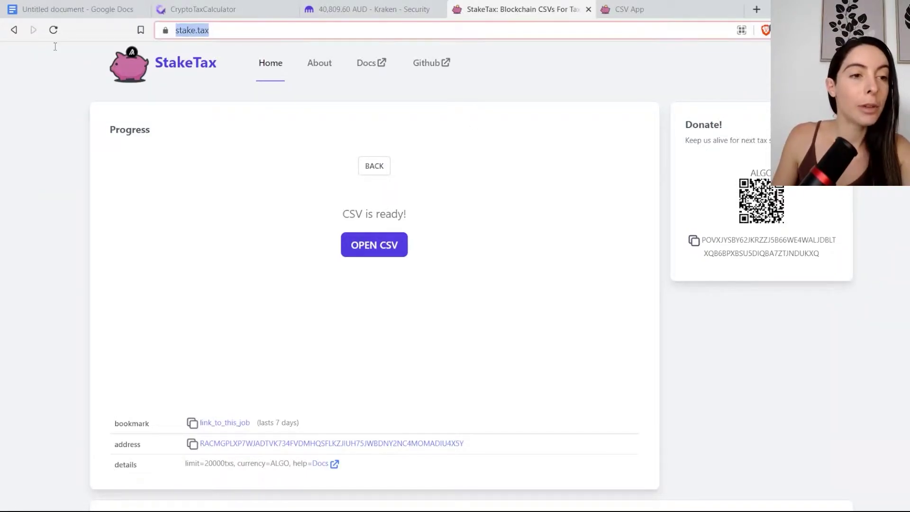
key(Return)
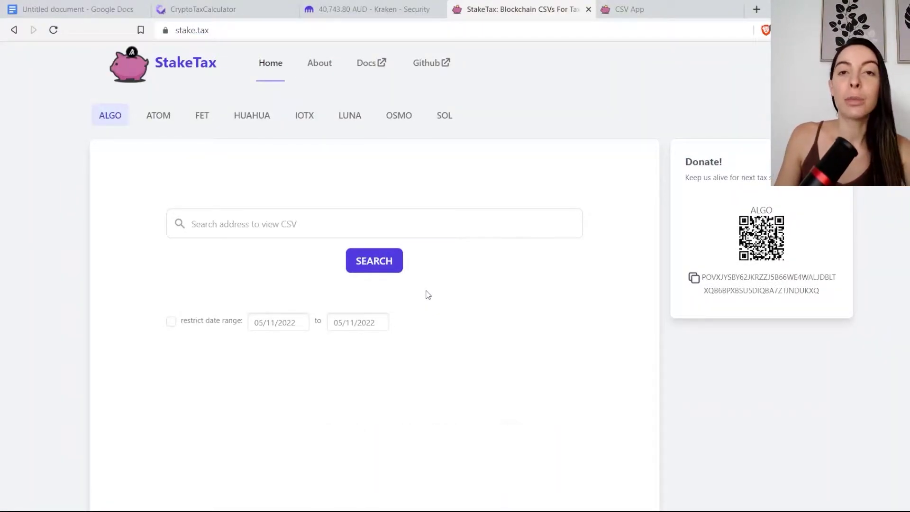
click(78, 9)
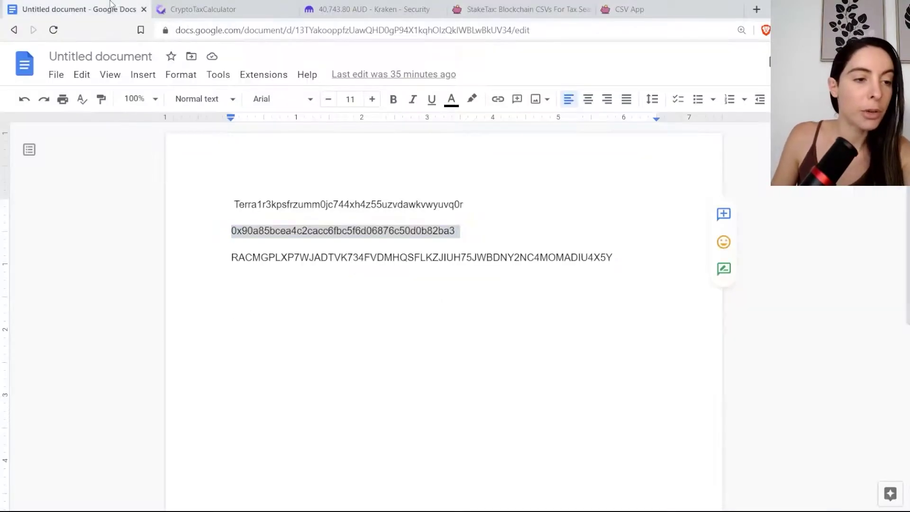
drag(234, 257, 613, 260)
right_click(620, 265)
click(638, 188)
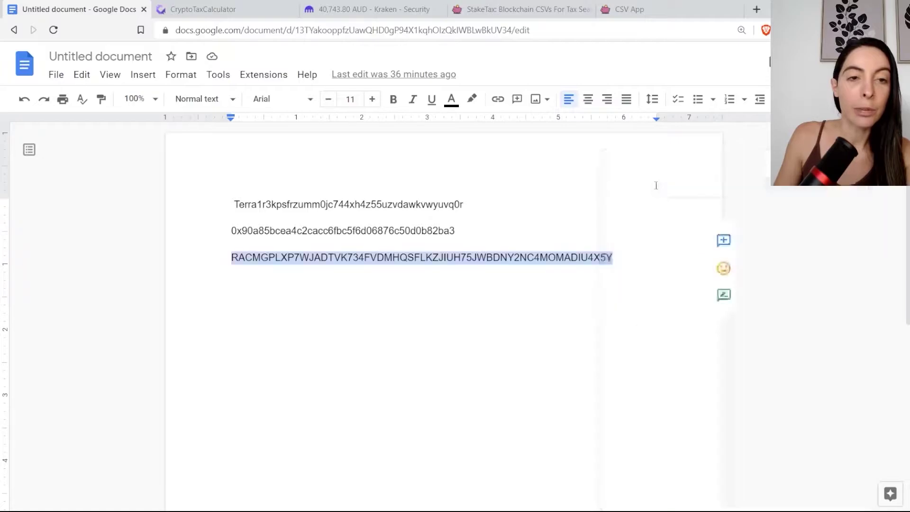
- Search StakeTax for the Algorand address and open the generated transaction CSV
click(545, 9)
click(235, 218)
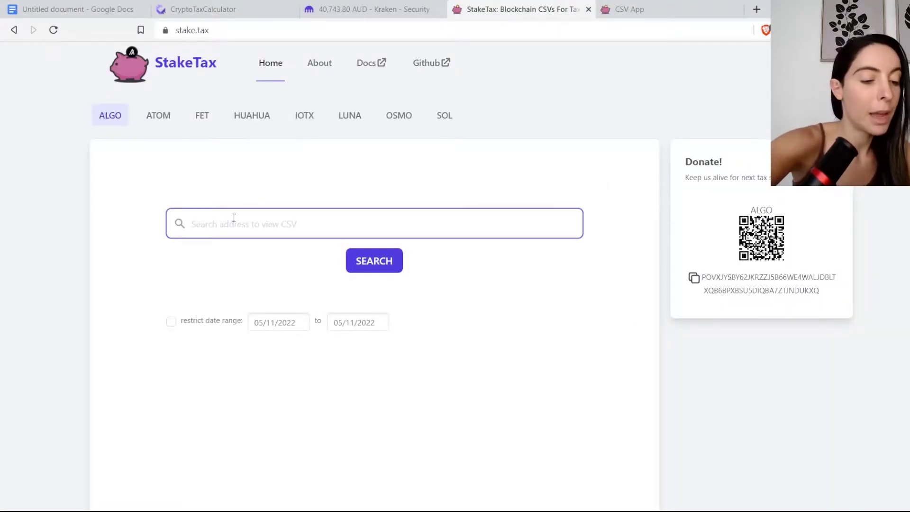
key(ctrl+v)
click(382, 260)
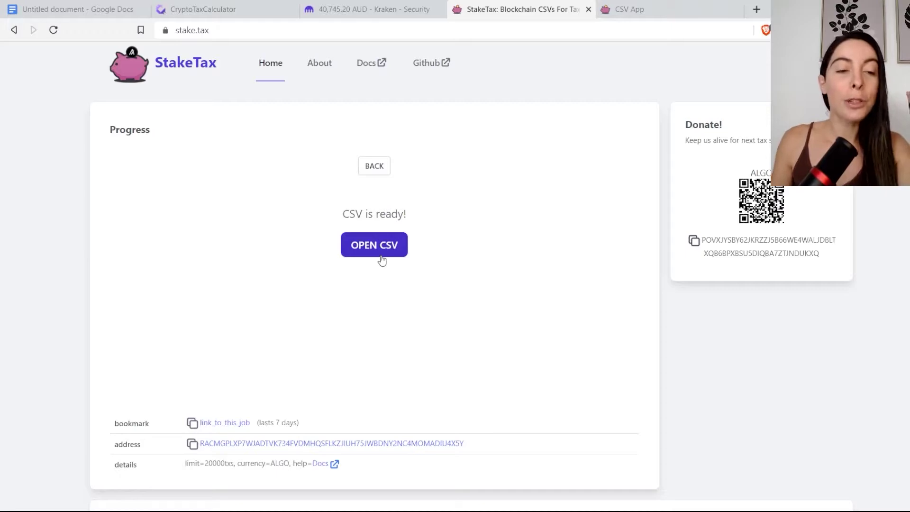
click(382, 260)
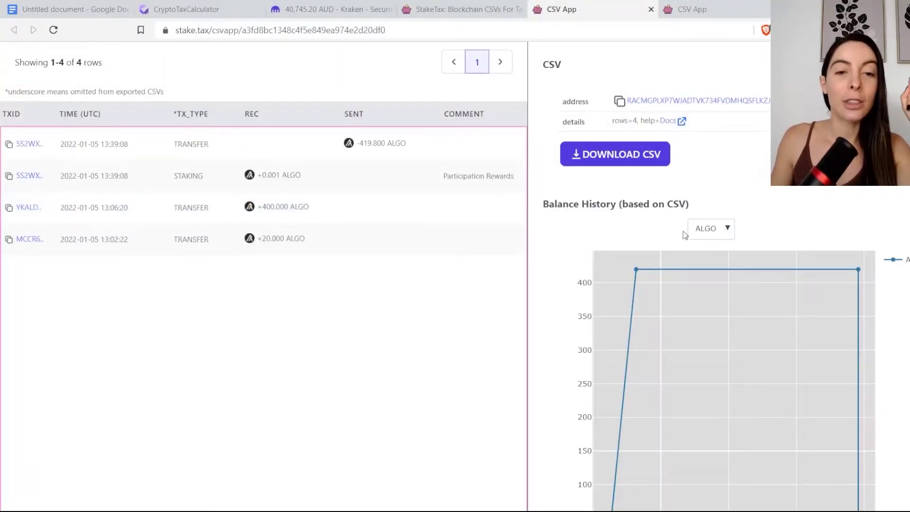
- Download the Algorand transactions in the cryptotaxcalculator CSV format and return to CryptoTaxCalculator
click(618, 160)
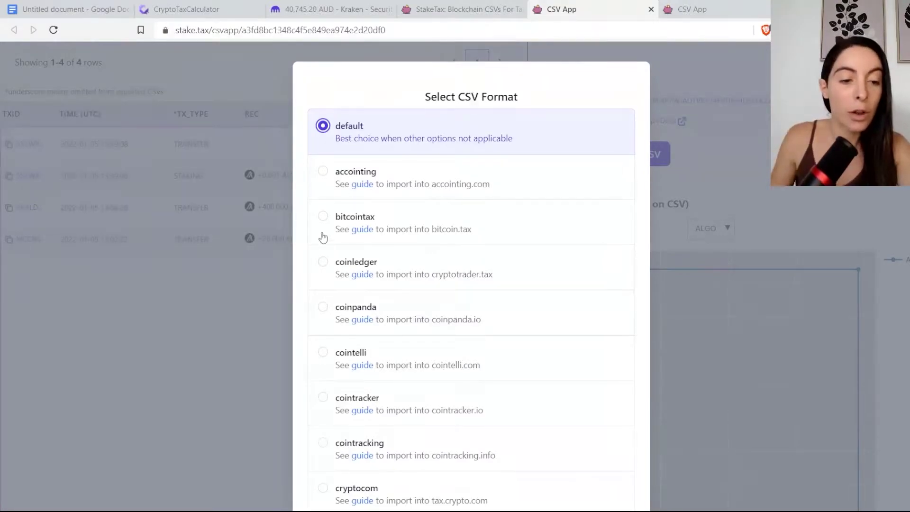
scroll(323, 237, down, 4)
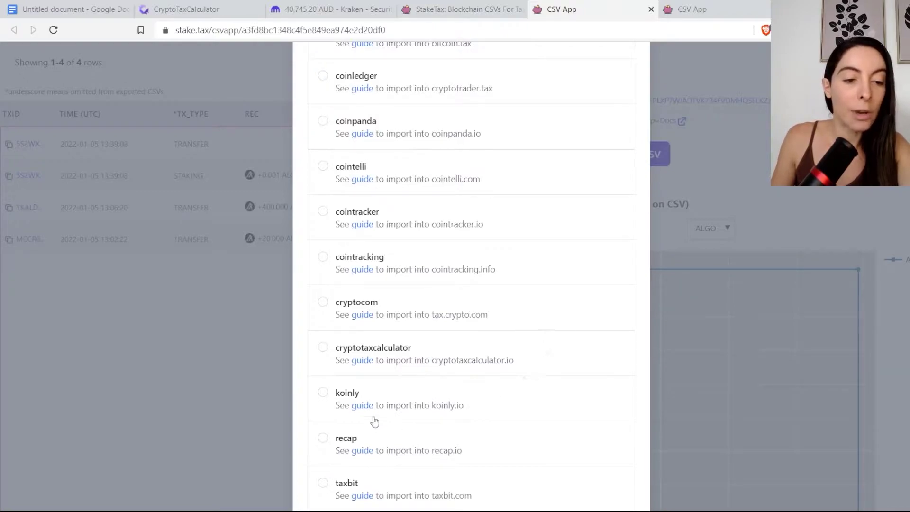
click(326, 353)
scroll(474, 308, down, 3)
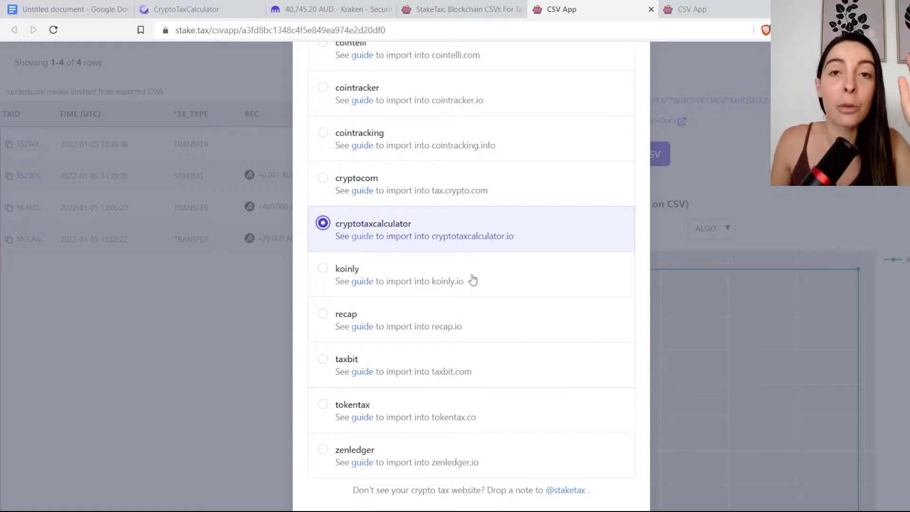
scroll(470, 279, down, 3)
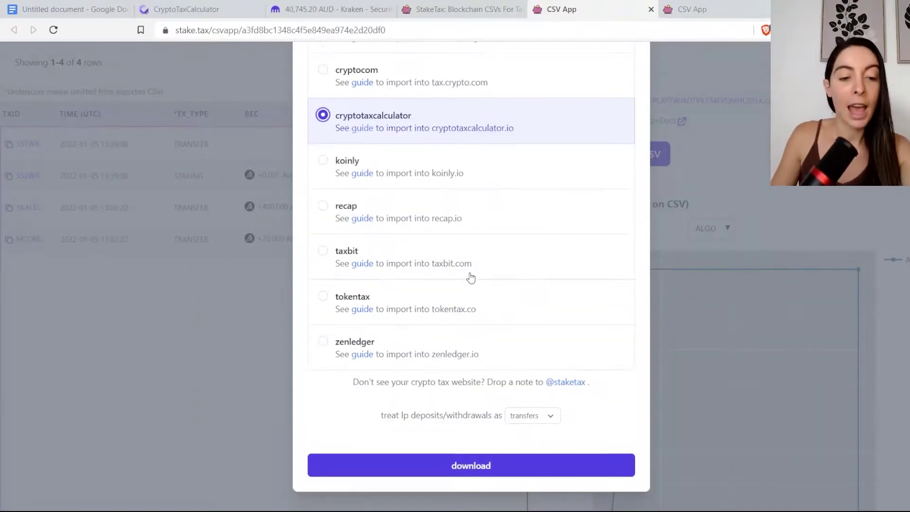
scroll(545, 460, up, 1)
scroll(525, 453, down, 1)
click(188, 10)
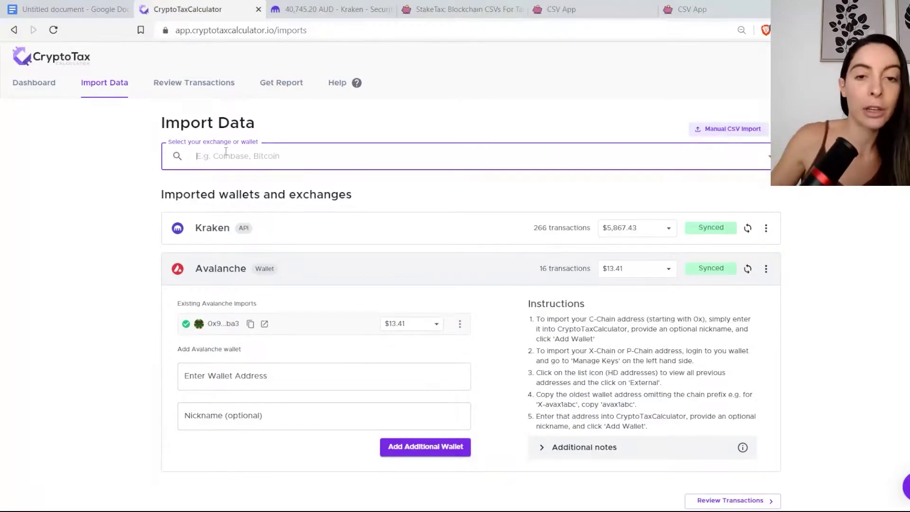
- Manually import the Algorand CSV under exchange name Algorand, then open Review Transactions
click(730, 129)
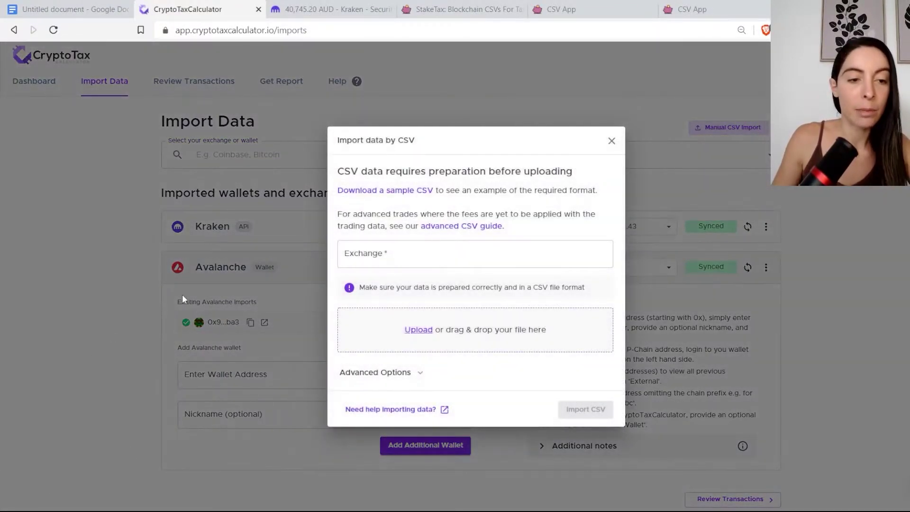
click(364, 266)
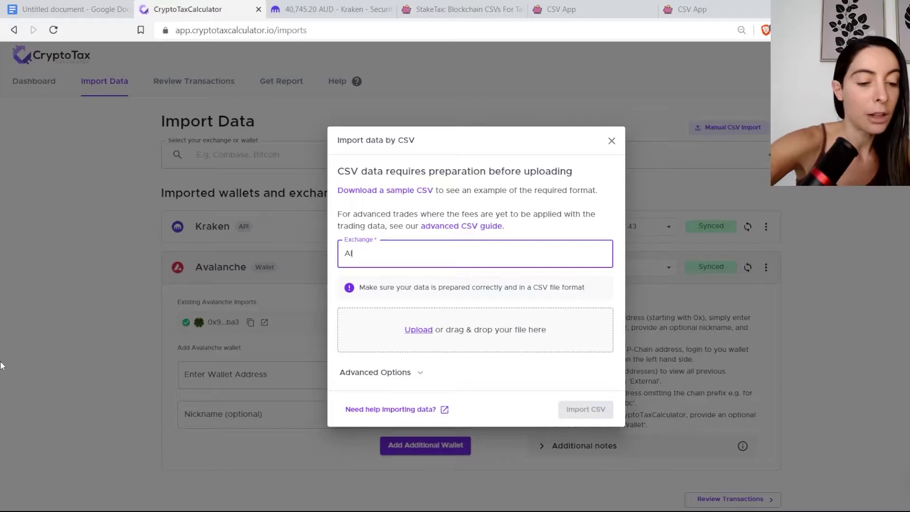
text(Al)
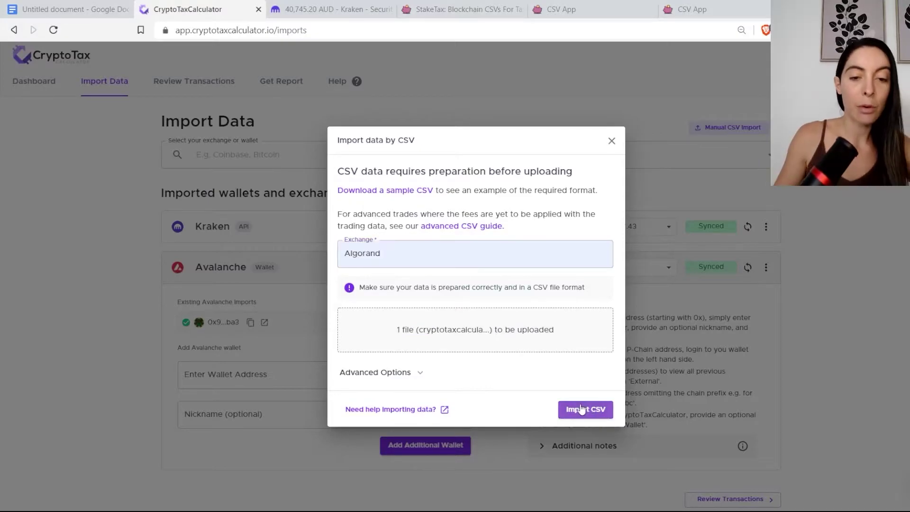
click(584, 408)
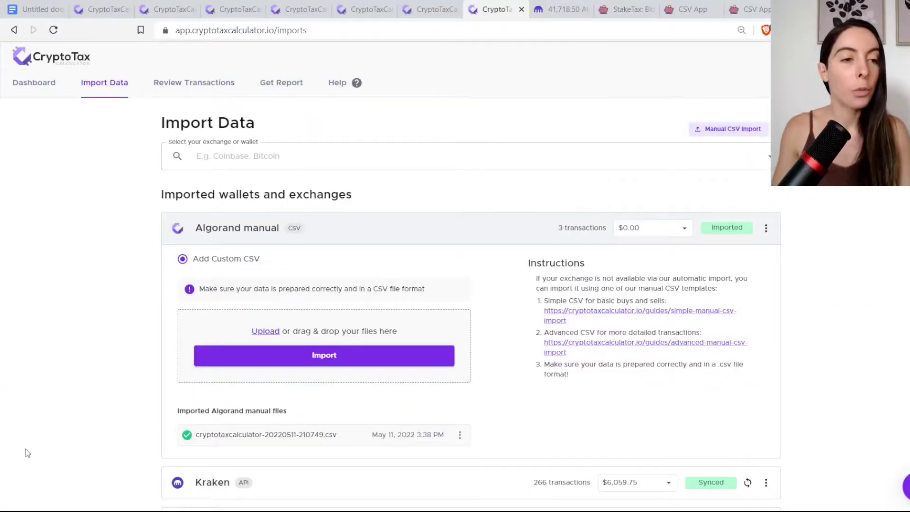
click(383, 231)
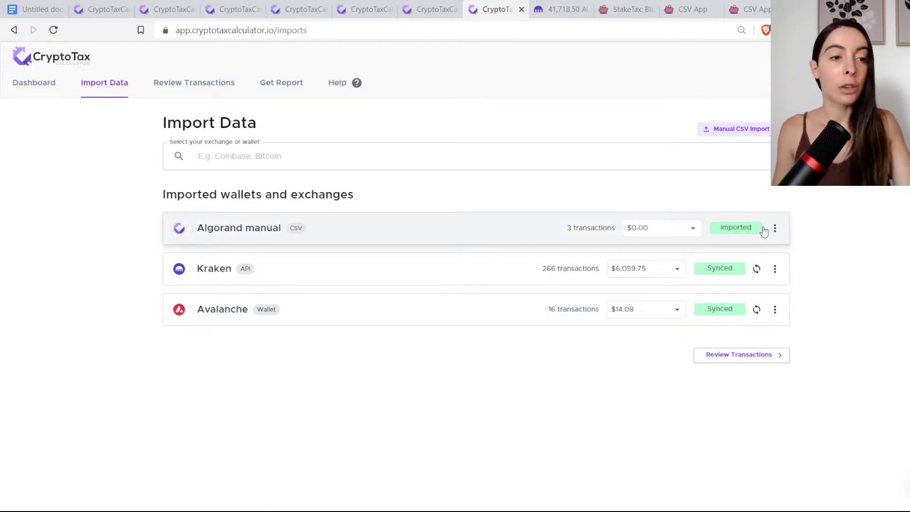
click(221, 85)
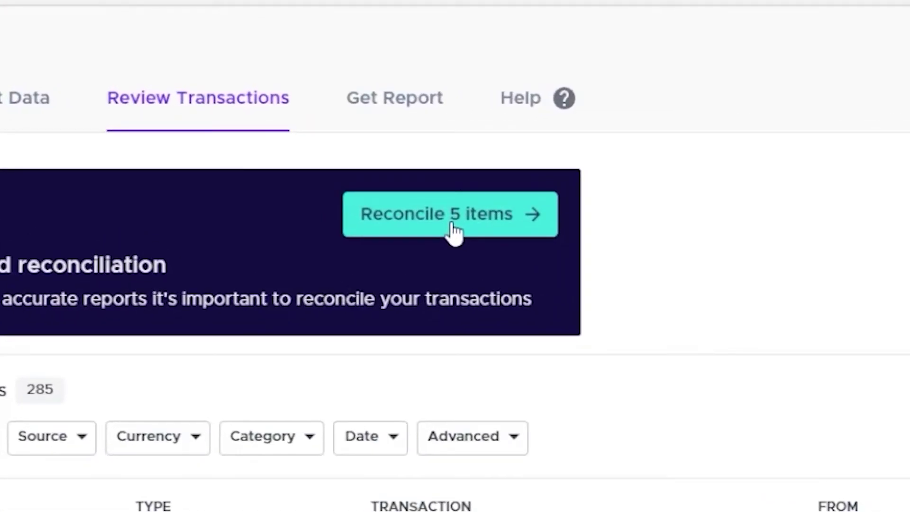
- Start reconciliation, expand the Uncategorised and Negative Balance issues, and open the 5 Kraken incoming items
click(454, 232)
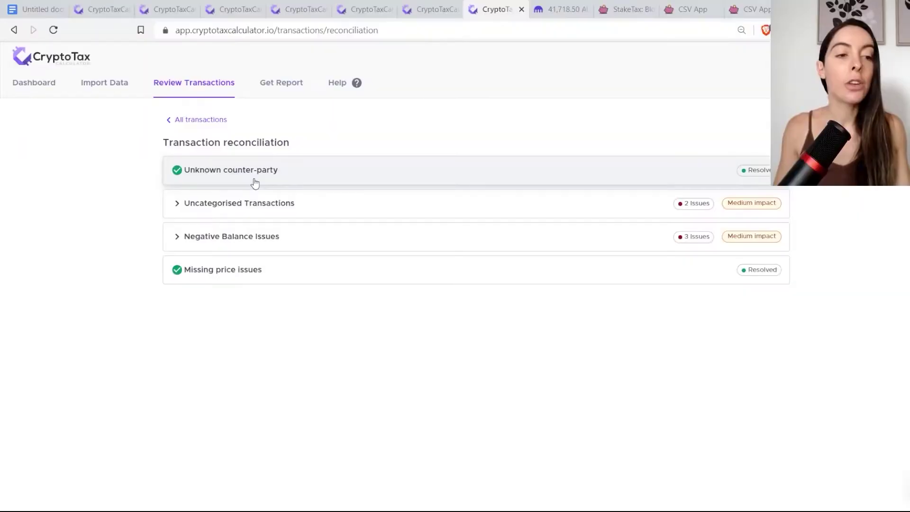
click(303, 210)
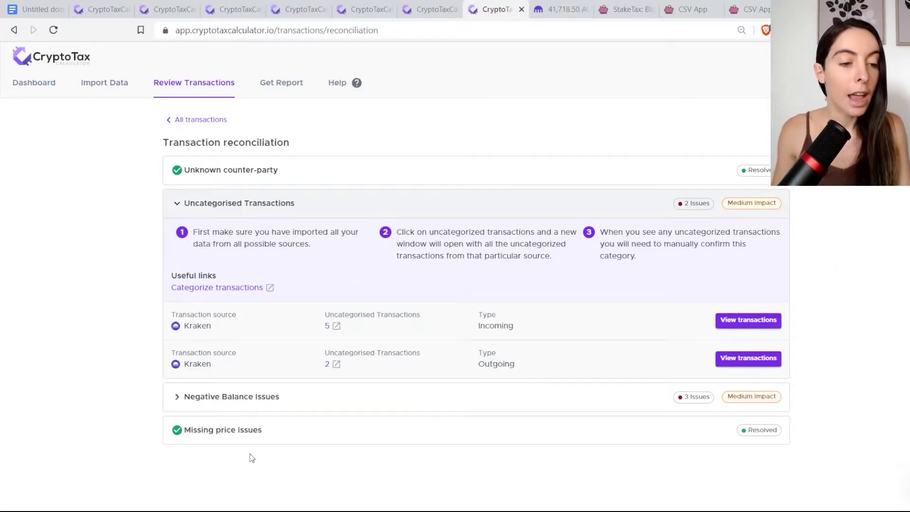
click(343, 402)
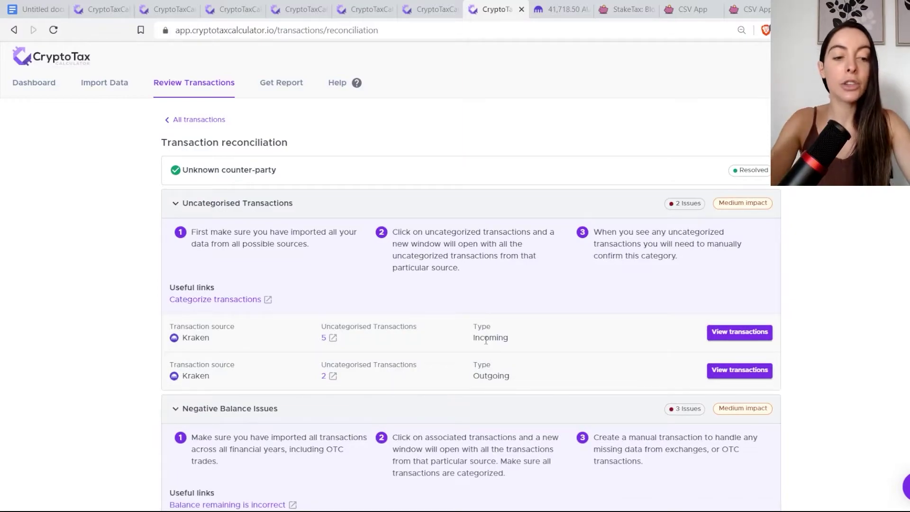
scroll(487, 340, down, 5)
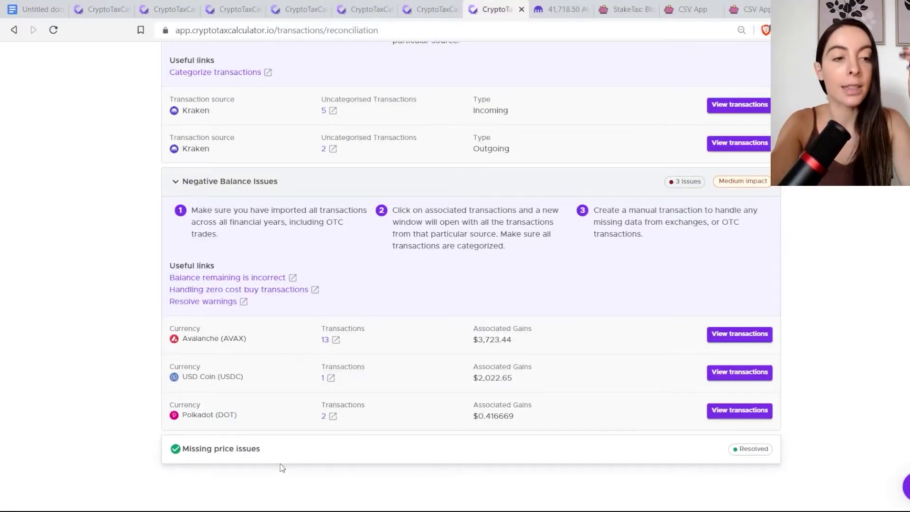
scroll(332, 365, up, 3)
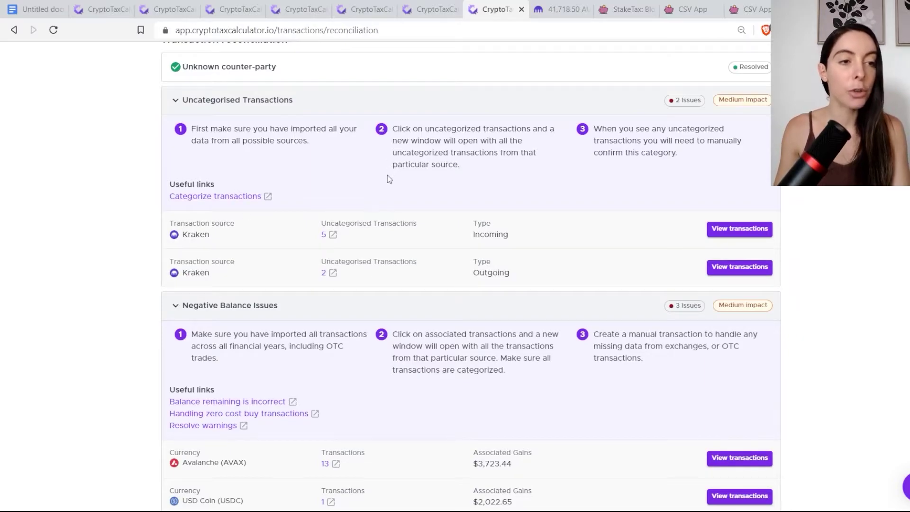
click(334, 235)
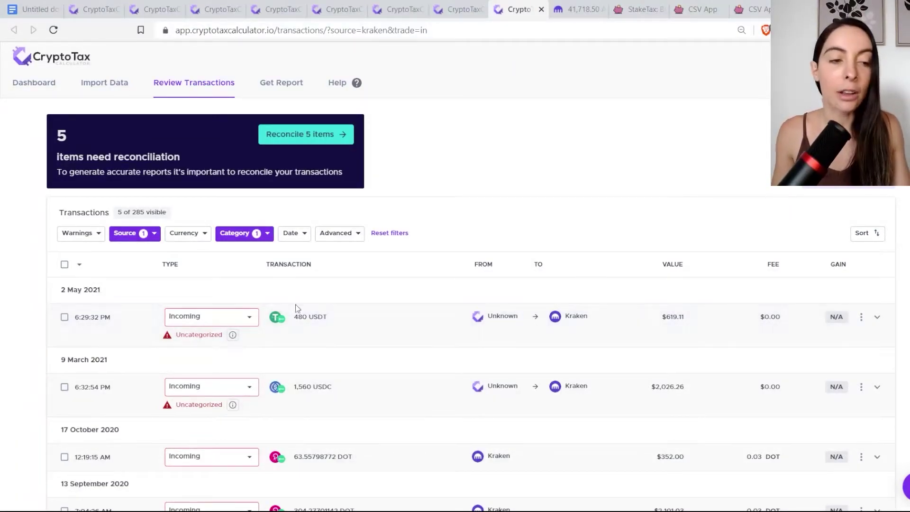
- Categorise the 480 USDT deposit as Gift and the 1,560 USDC deposit as Airdrop
click(248, 317)
click(189, 432)
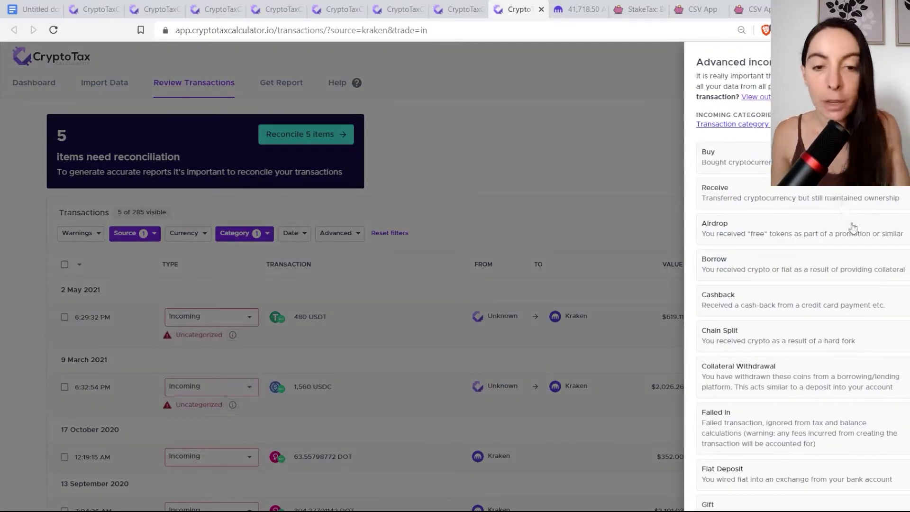
scroll(838, 226, down, 4)
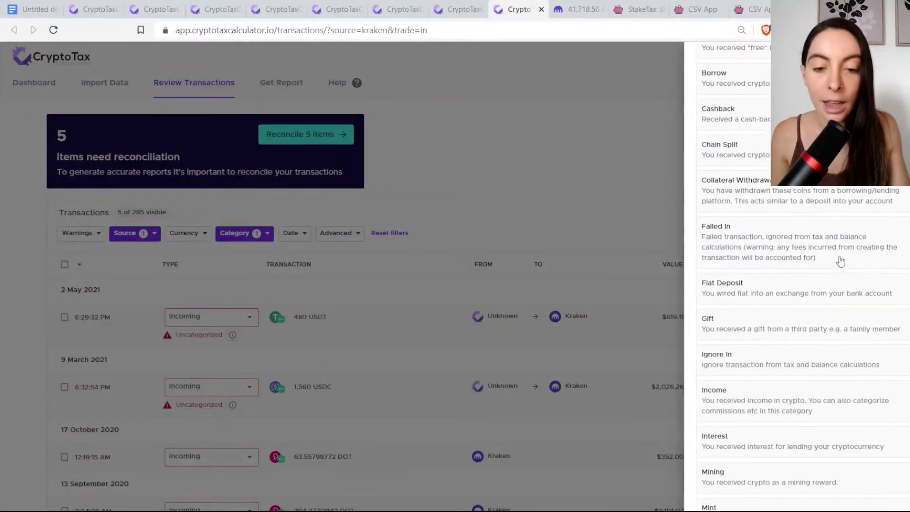
click(786, 338)
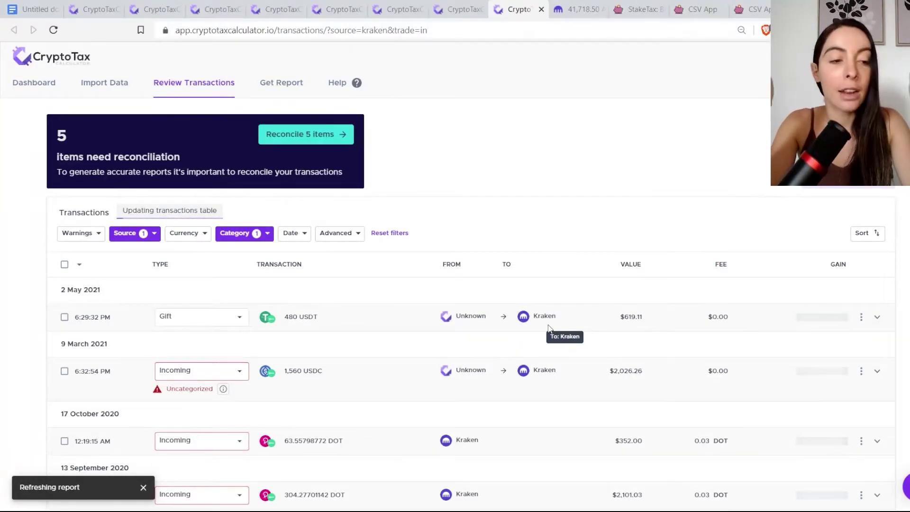
scroll(549, 328, down, 3)
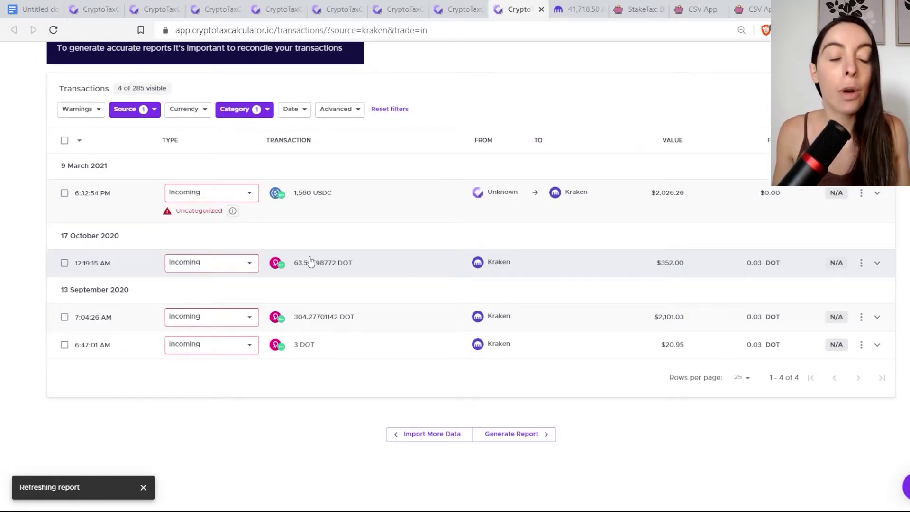
click(244, 197)
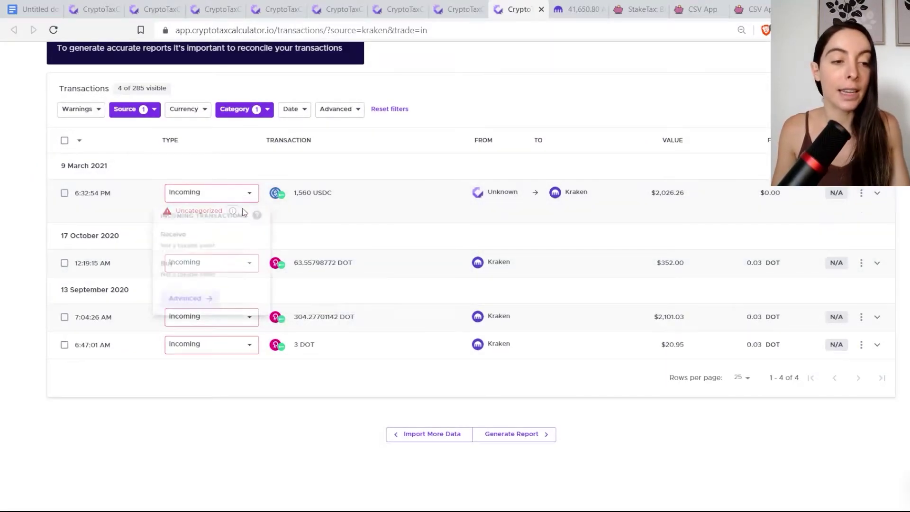
click(187, 308)
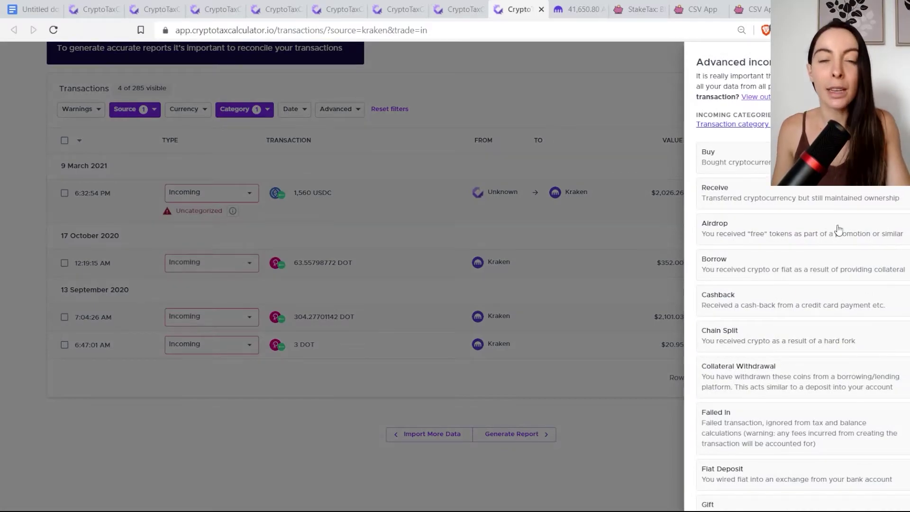
click(757, 240)
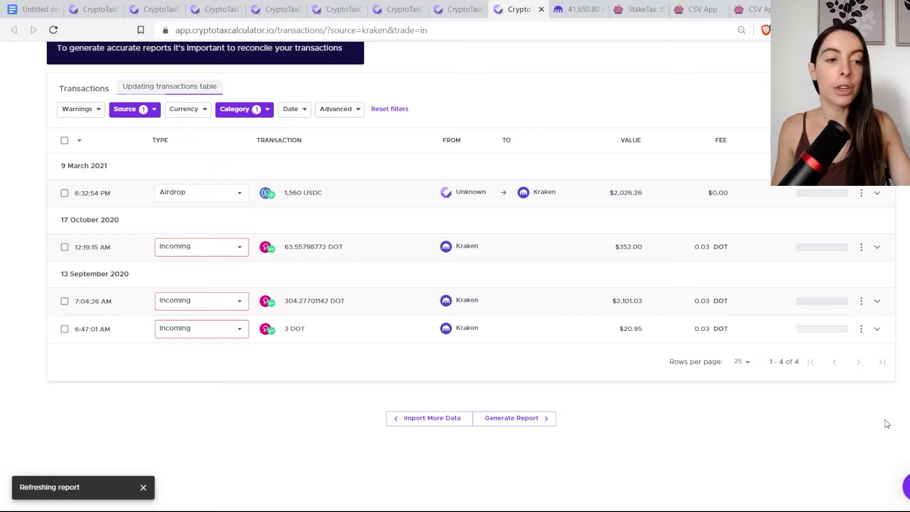
- Categorise 304.27701142 DOT as Staking Withdrawal and 3 DOT as Staking Reward
mouse_move(293, 310)
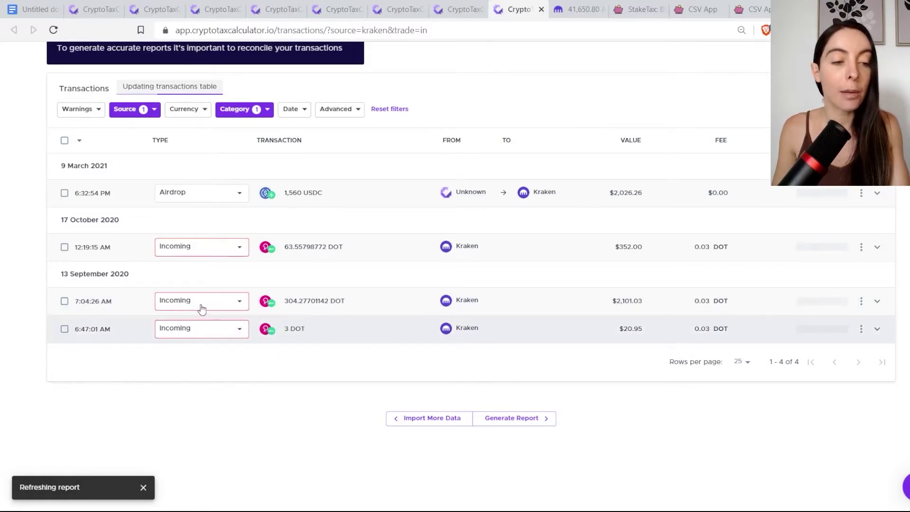
click(200, 306)
click(177, 417)
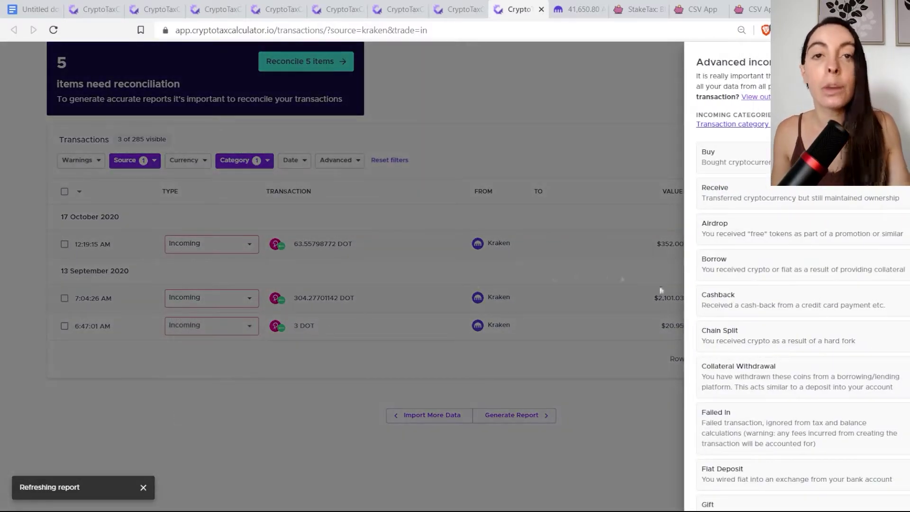
scroll(744, 307, down, 8)
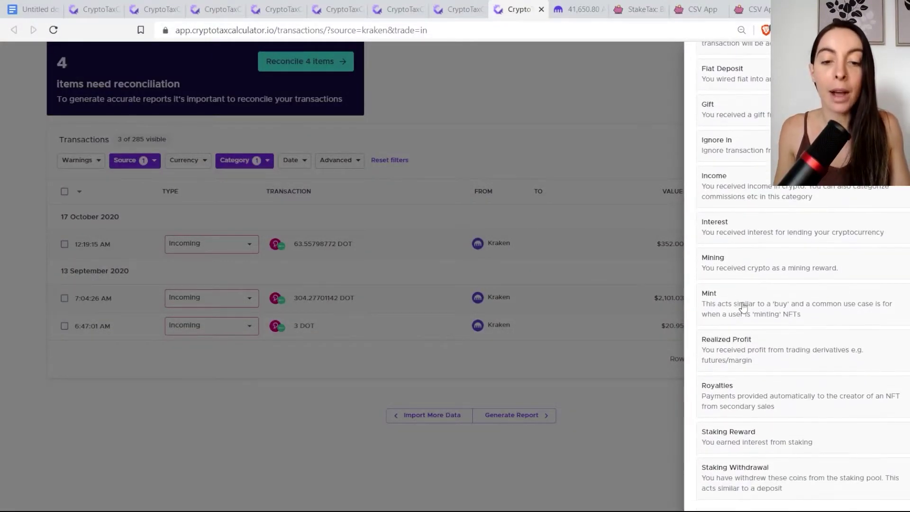
click(769, 476)
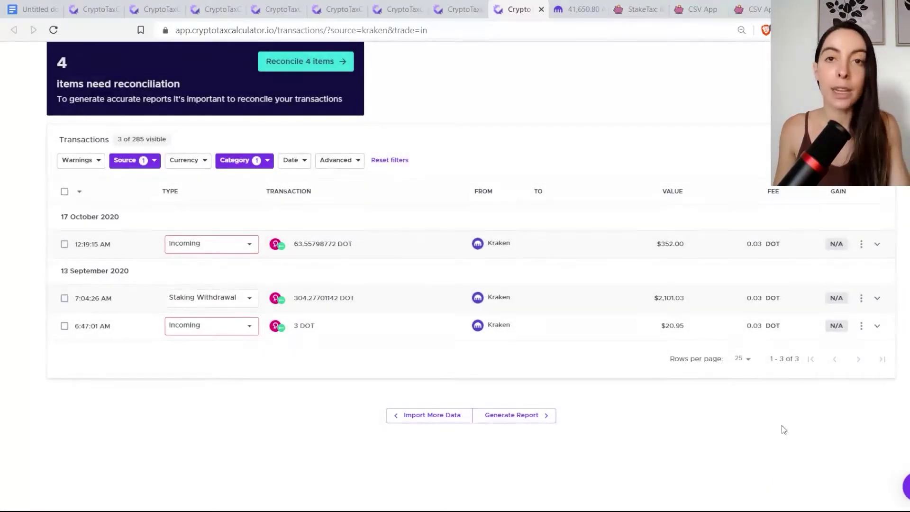
click(202, 326)
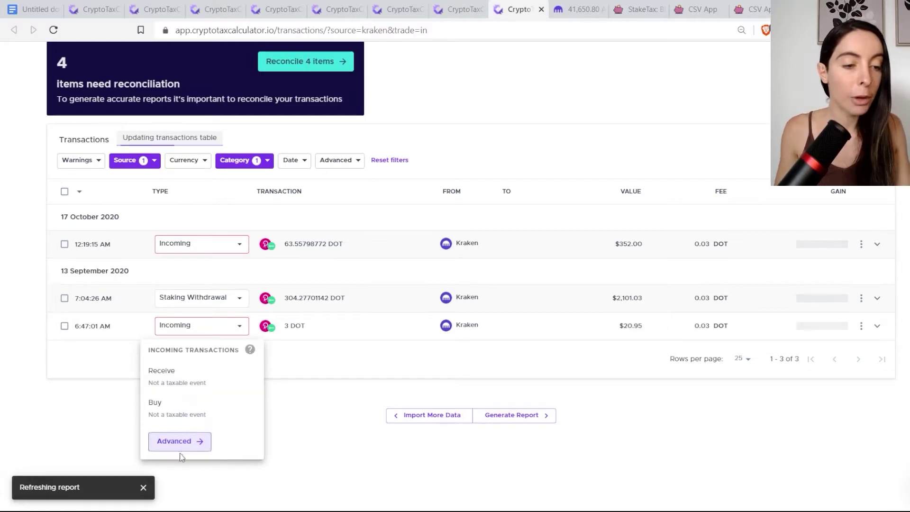
click(180, 441)
scroll(766, 360, down, 8)
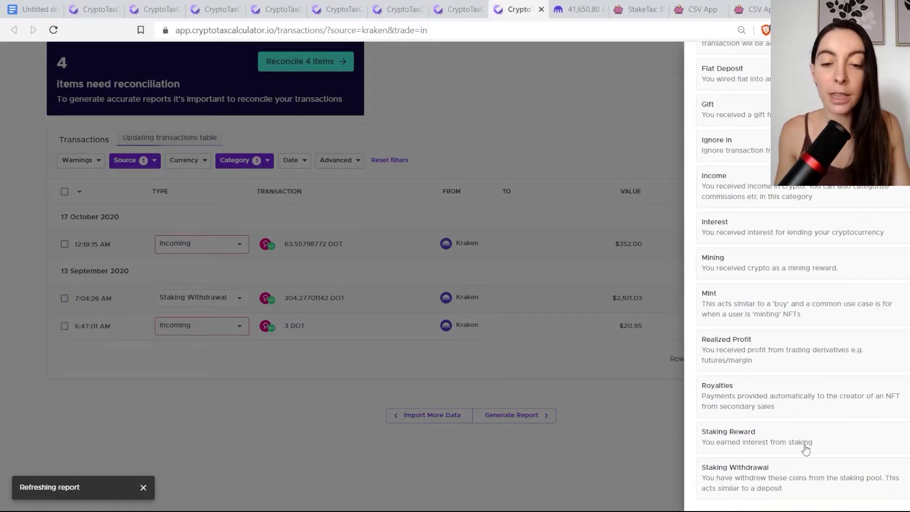
click(791, 441)
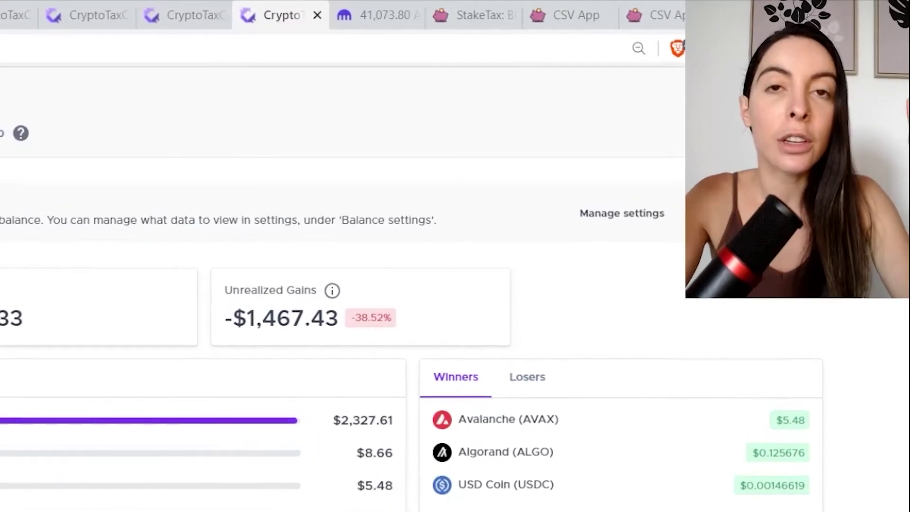
- After checking Dashboard unrealized gains and winners, go back to Review Transactions
click(211, 83)
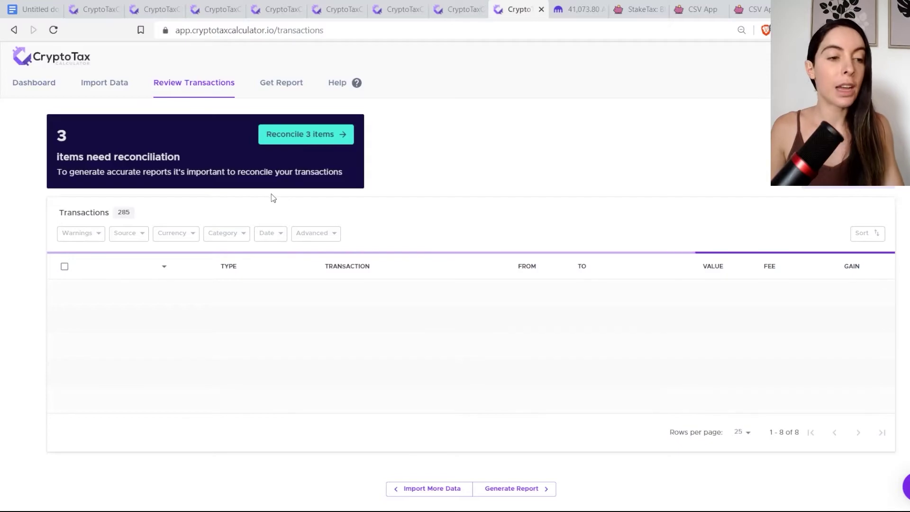
click(79, 237)
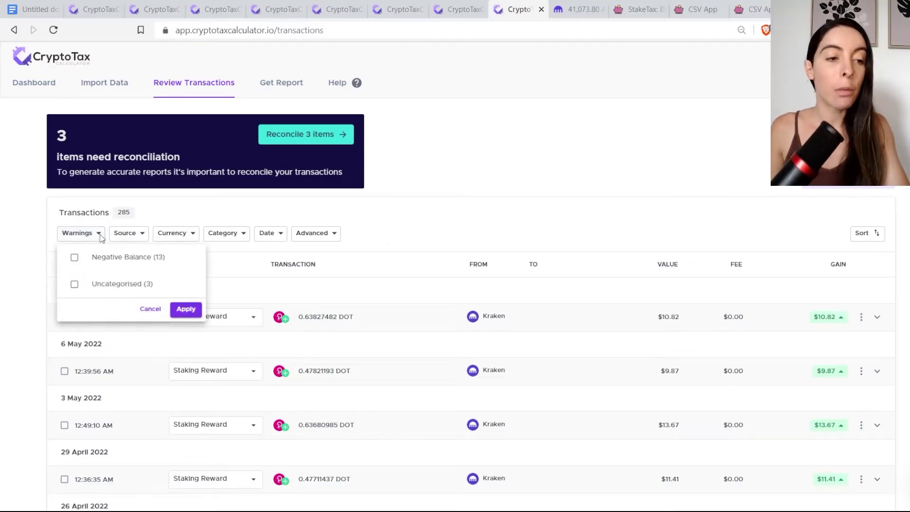
click(137, 233)
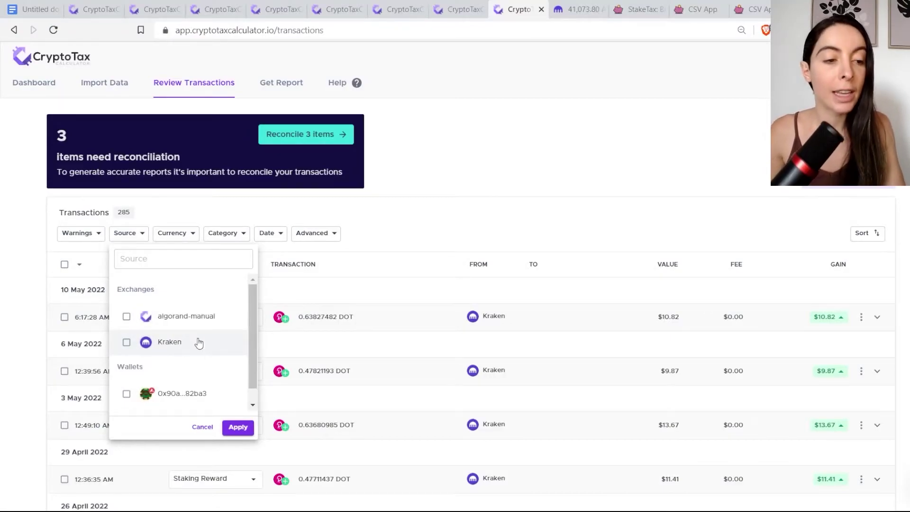
click(143, 235)
click(177, 233)
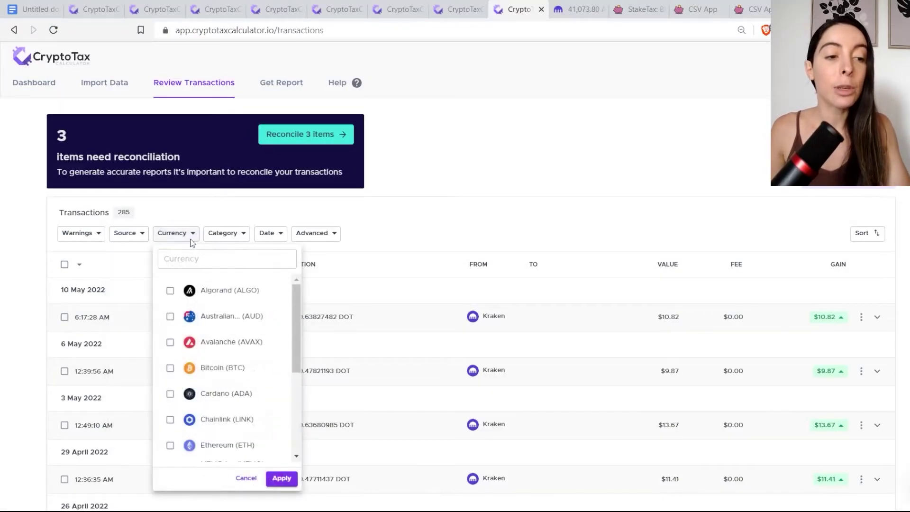
click(171, 369)
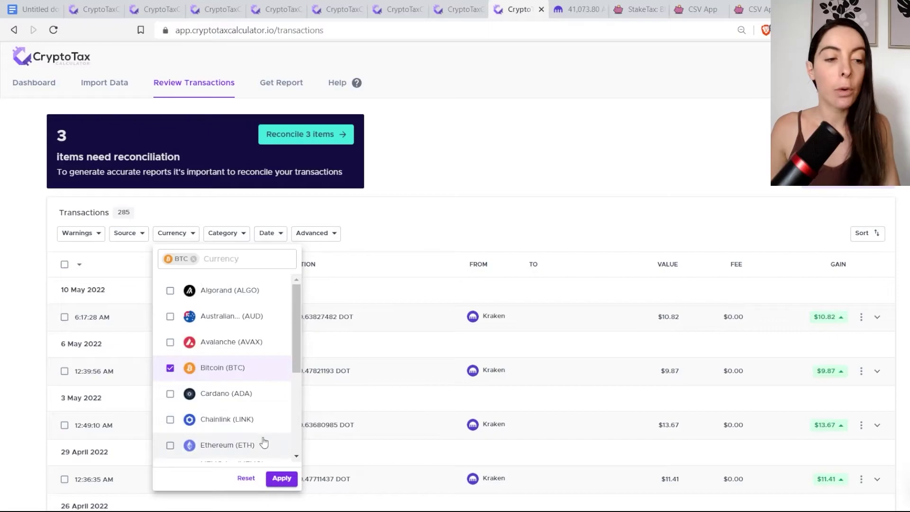
click(290, 481)
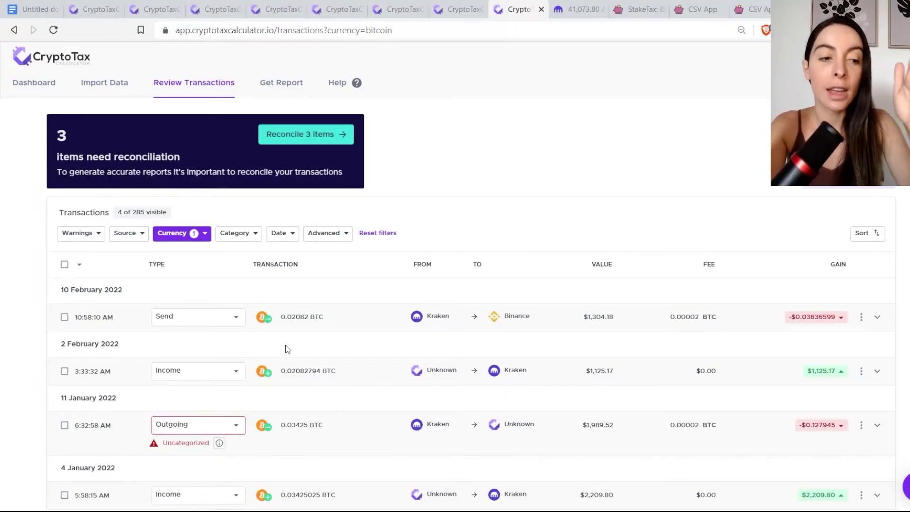
click(193, 237)
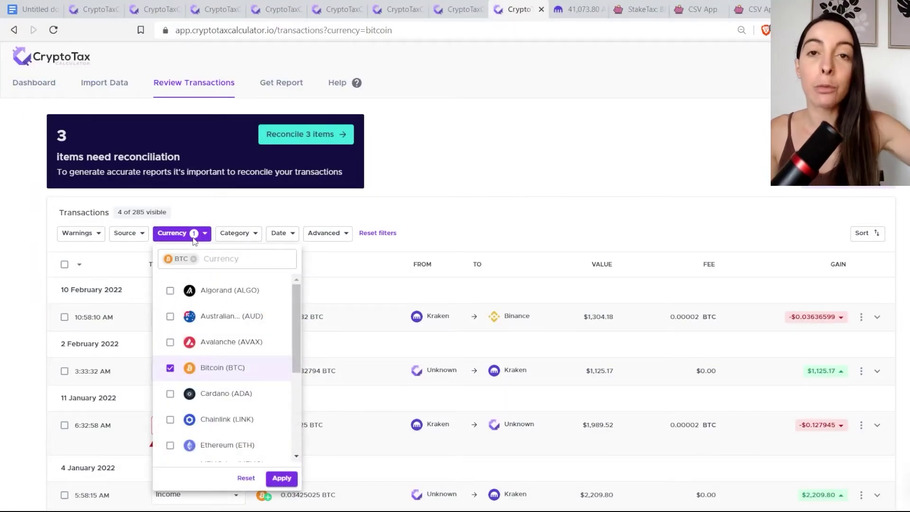
click(246, 478)
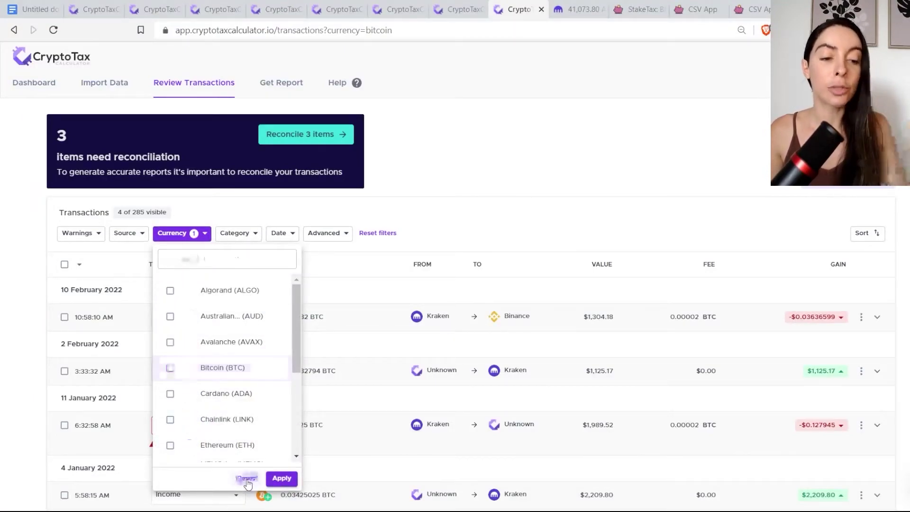
click(281, 478)
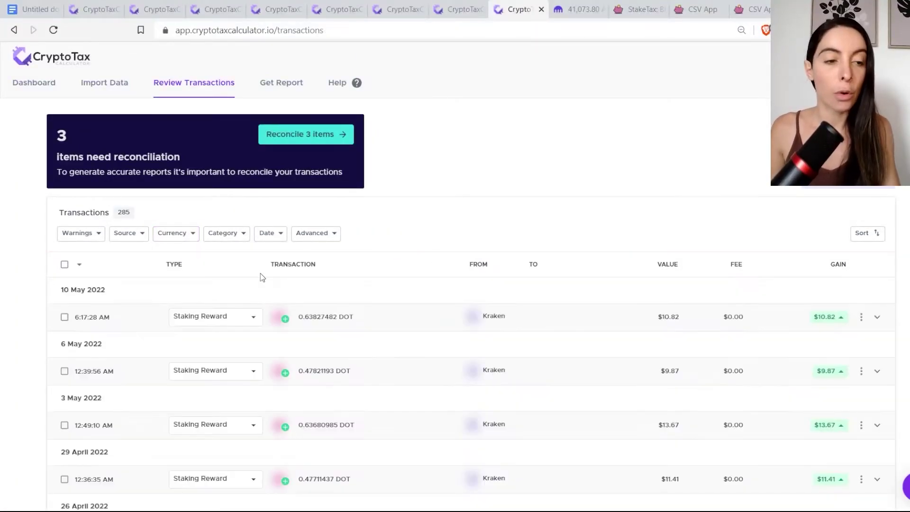
- Filter transactions to the Staking Reward category, then reset all filters and check the Advanced filter
click(224, 234)
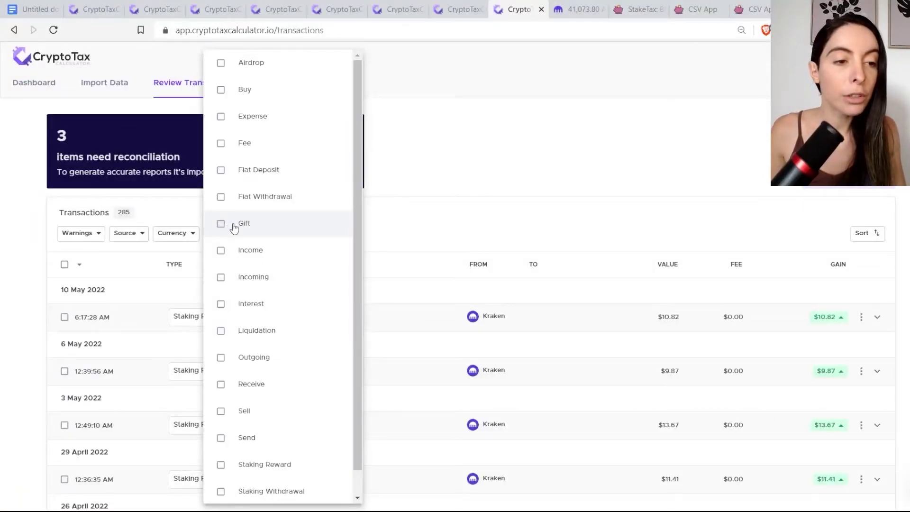
scroll(266, 459, down, 1)
click(221, 440)
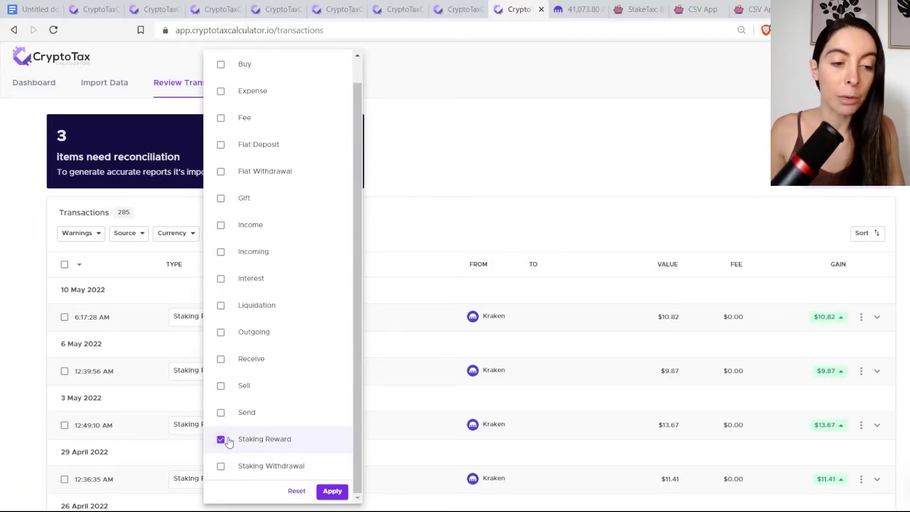
click(332, 491)
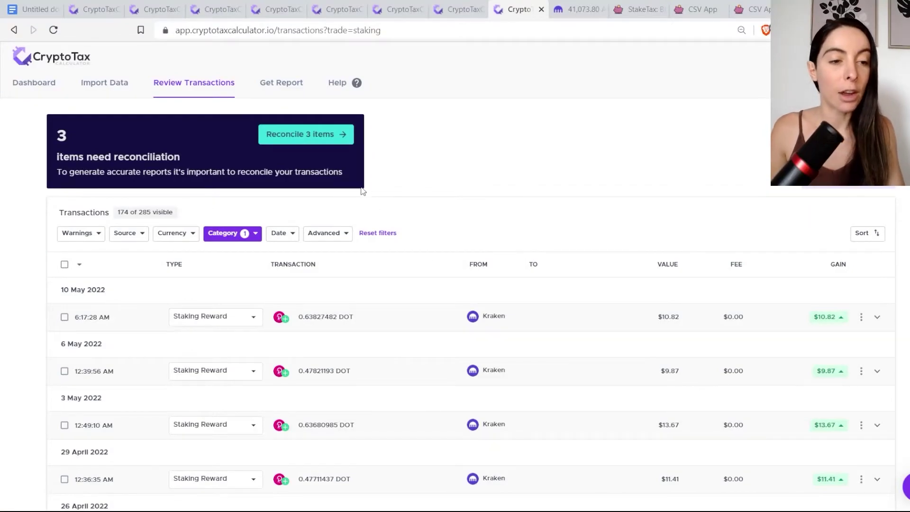
click(378, 232)
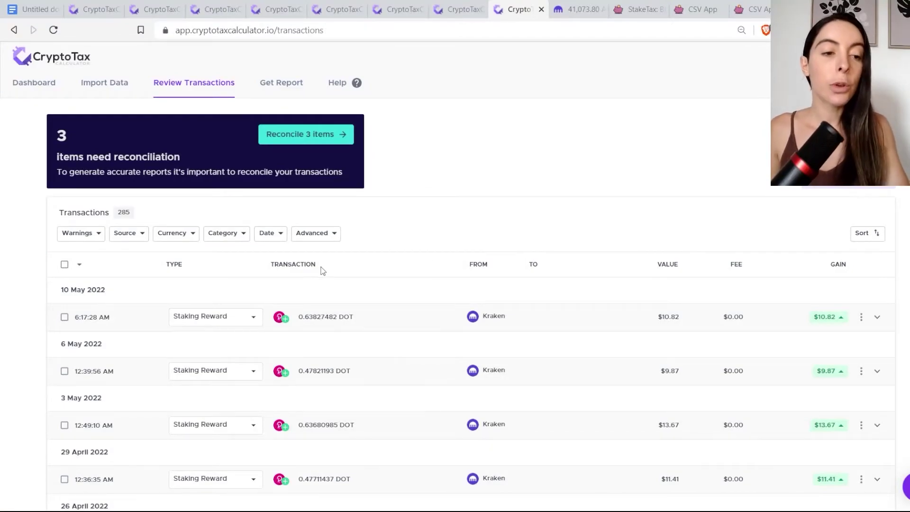
click(320, 236)
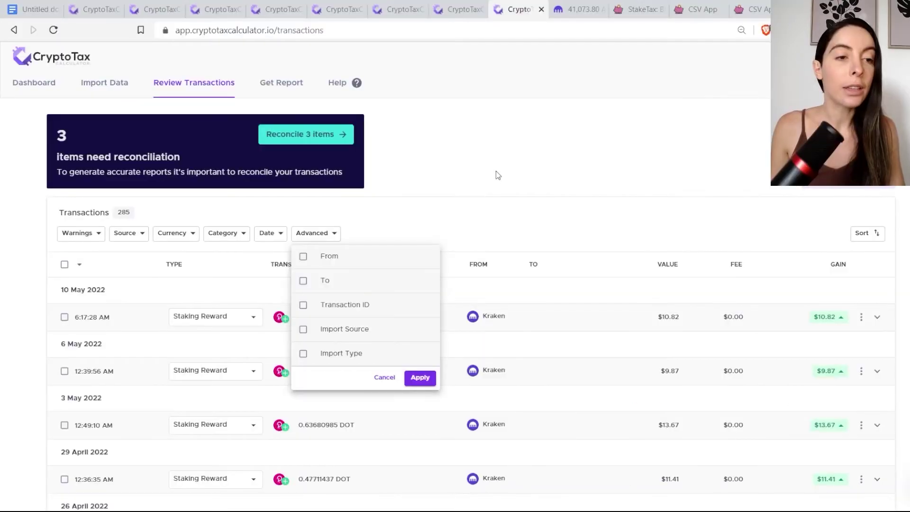
- Close the advanced filters and open the tax report using example data
click(303, 253)
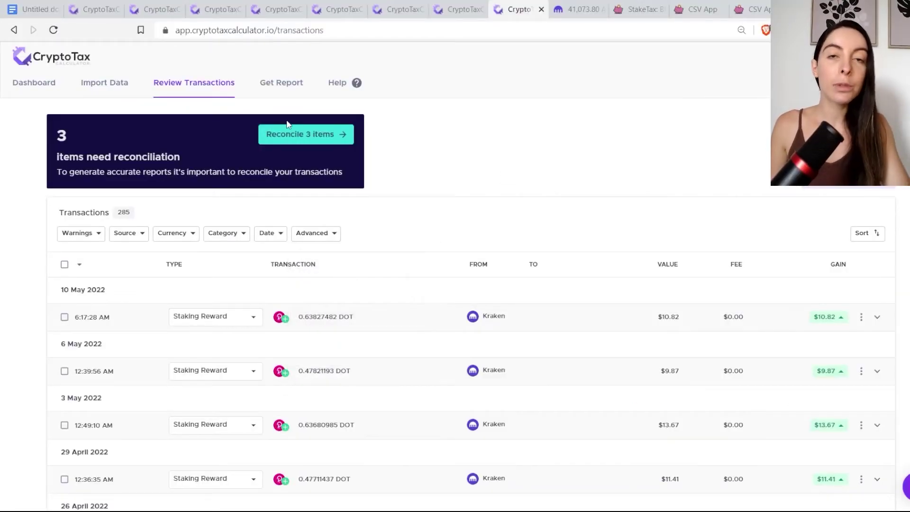
click(297, 87)
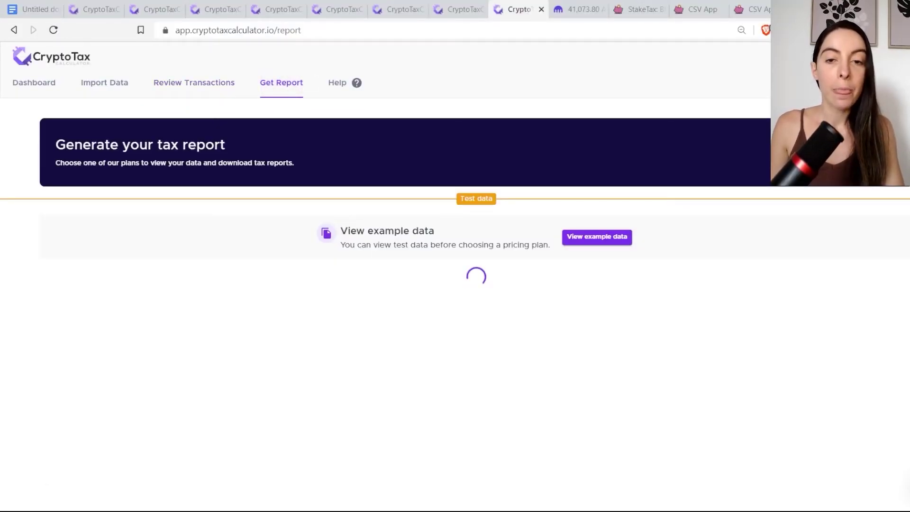
click(607, 240)
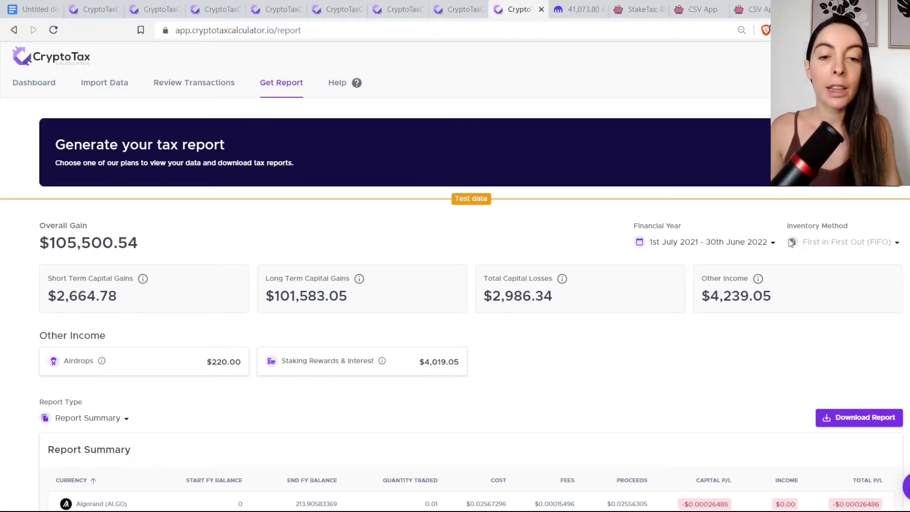
- Switch the report's financial year to 2020–2021, then back to 2021–2022
click(761, 244)
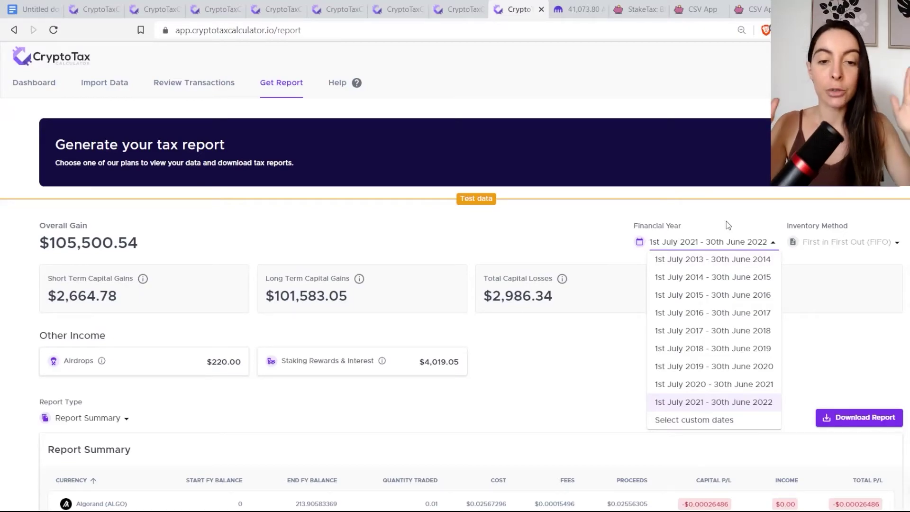
click(741, 389)
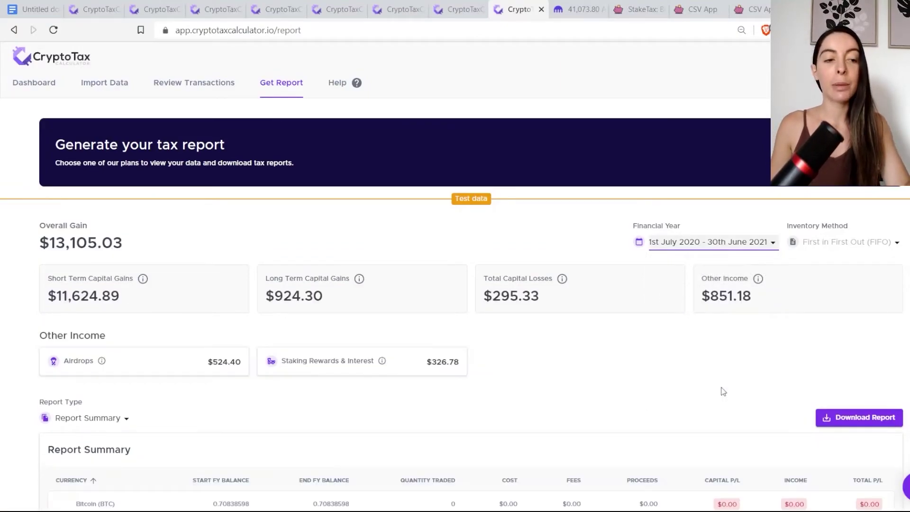
click(695, 248)
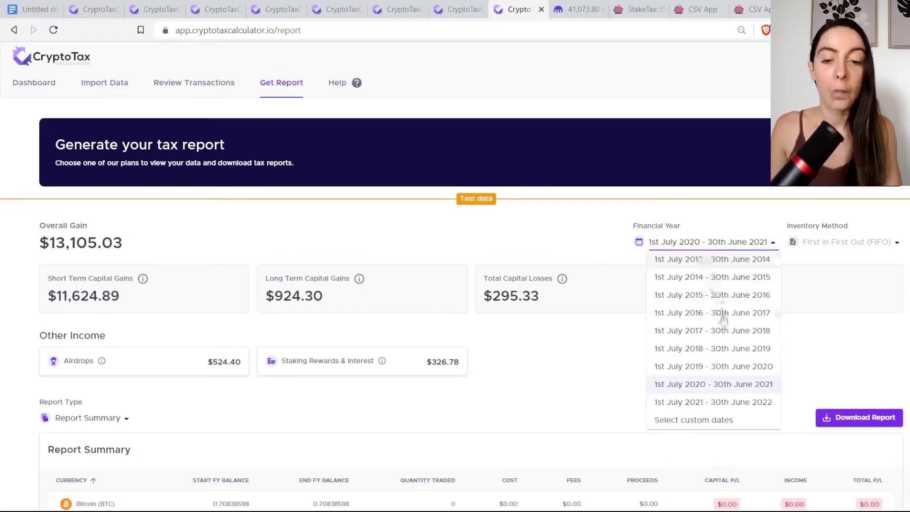
click(713, 401)
scroll(377, 263, down, 3)
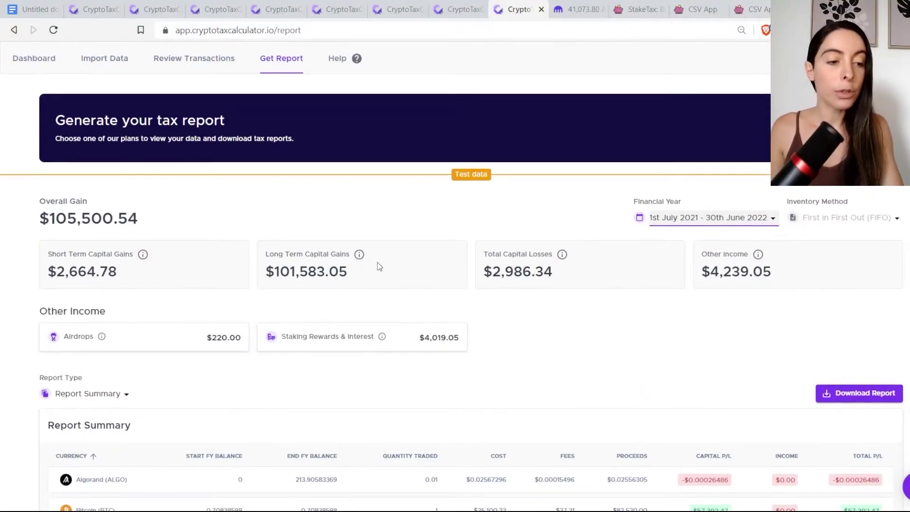
- Show the Capital Gains Report sorted by Gain (Loss) with losses first
click(112, 295)
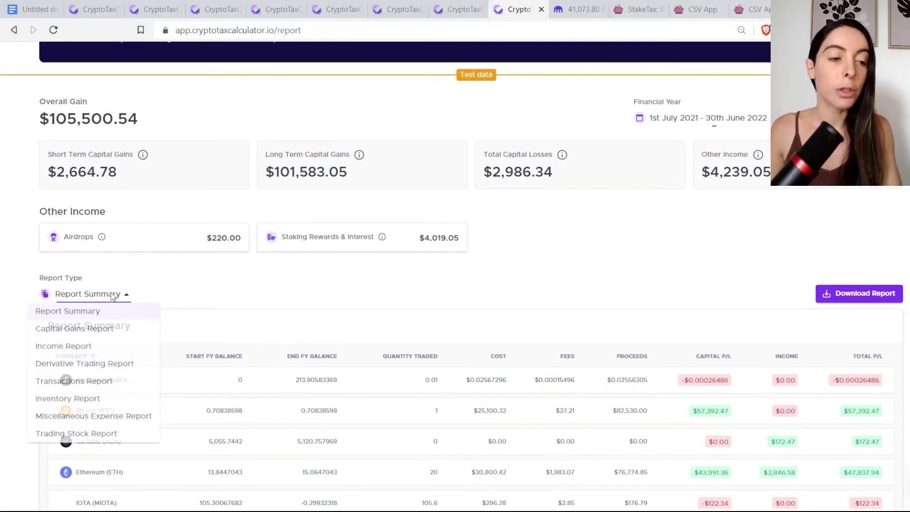
click(90, 335)
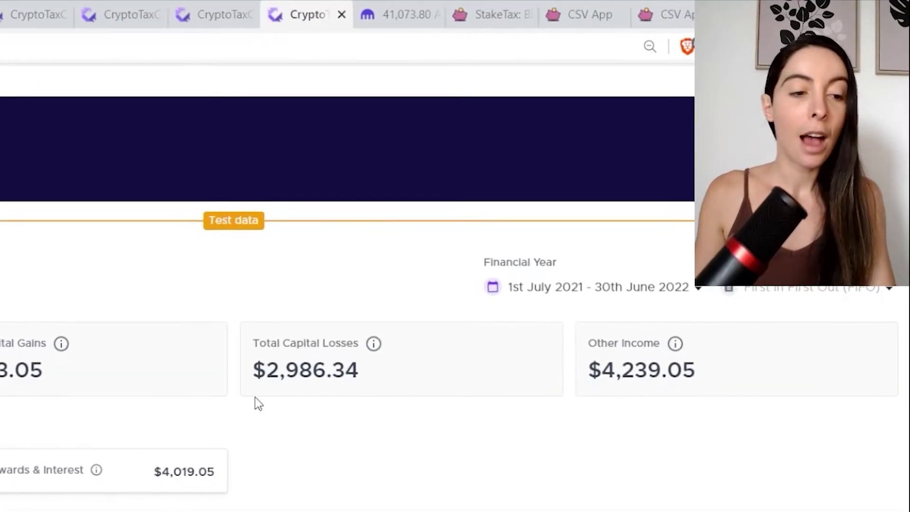
scroll(255, 397, down, 5)
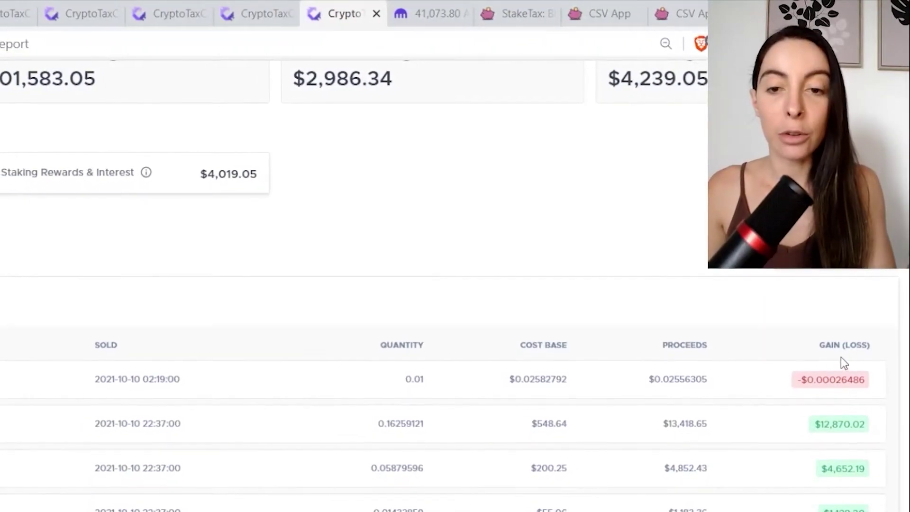
click(849, 348)
scroll(882, 298, down, 5)
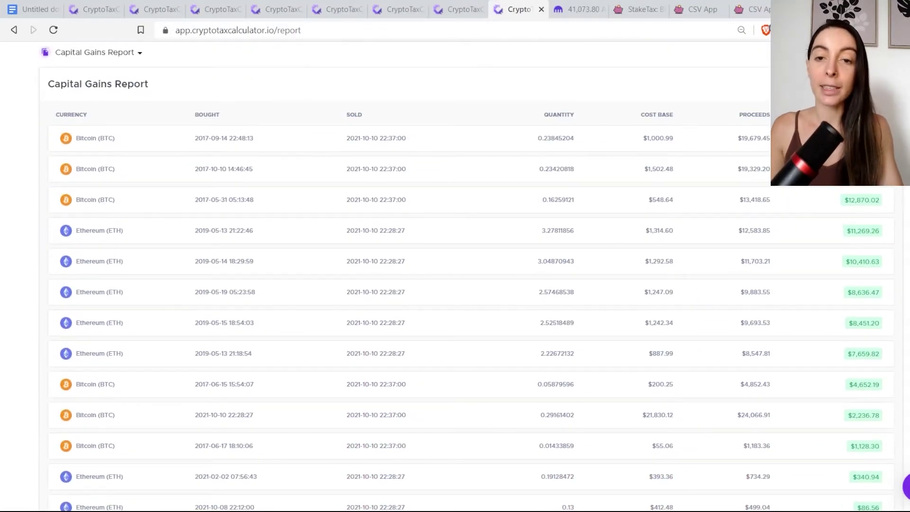
click(863, 115)
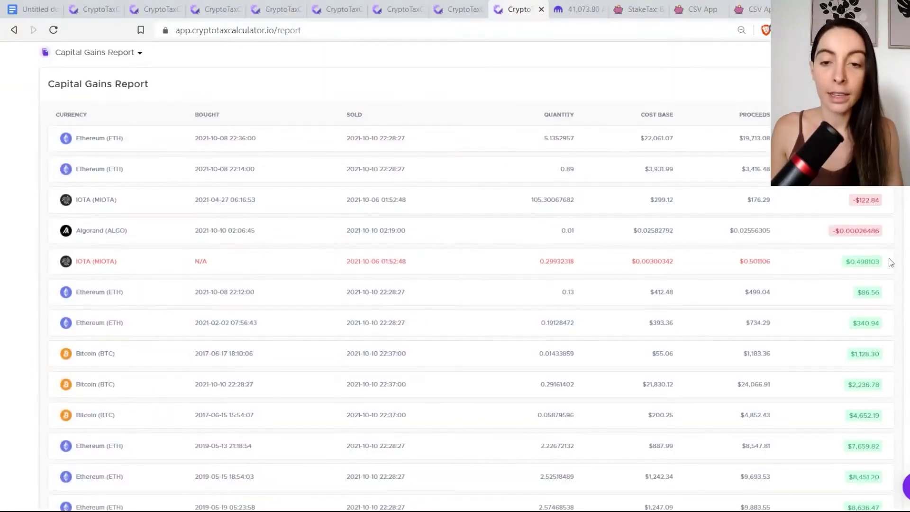
- Switch to the Income Report showing Cardano staking rewards and airdrops
click(98, 56)
click(95, 112)
scroll(605, 266, down, 5)
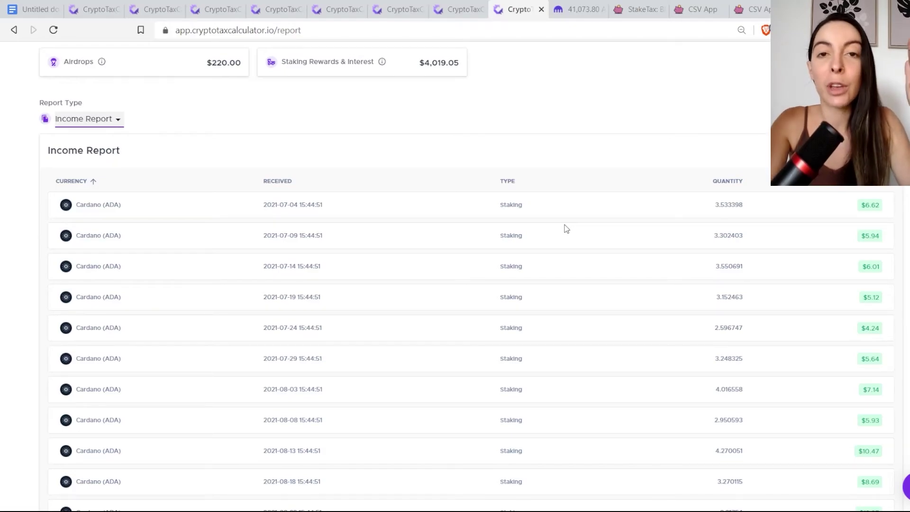
- Switch to the Transactions Report and scroll through its entries
scroll(332, 157, down, 3)
scroll(161, 89, up, 3)
click(84, 119)
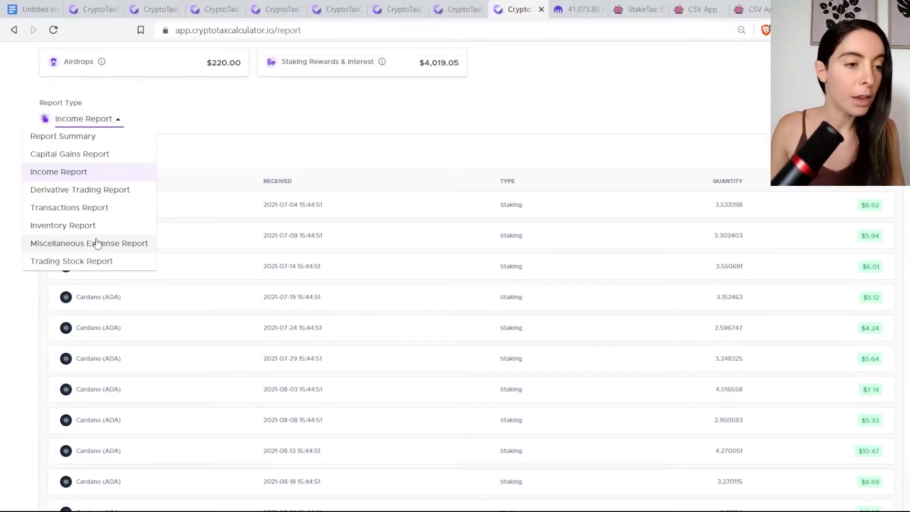
click(90, 207)
scroll(569, 212, down, 1)
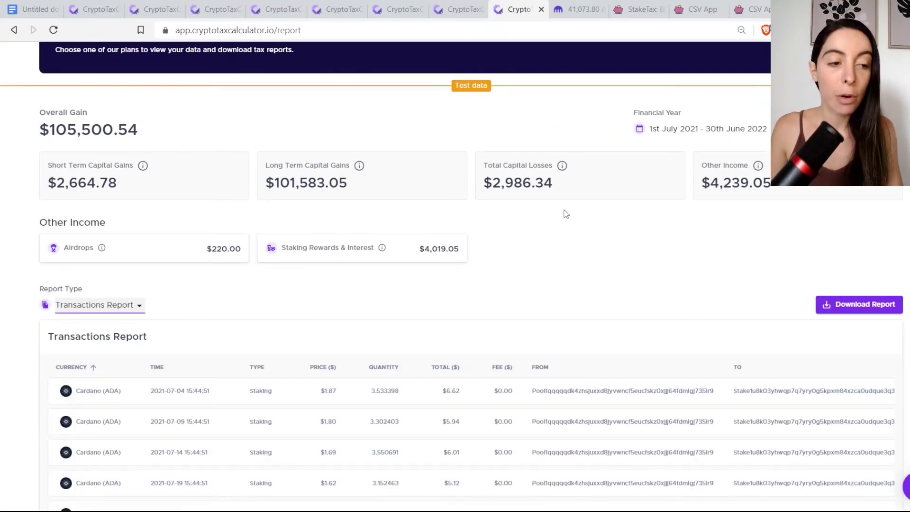
scroll(565, 214, down, 4)
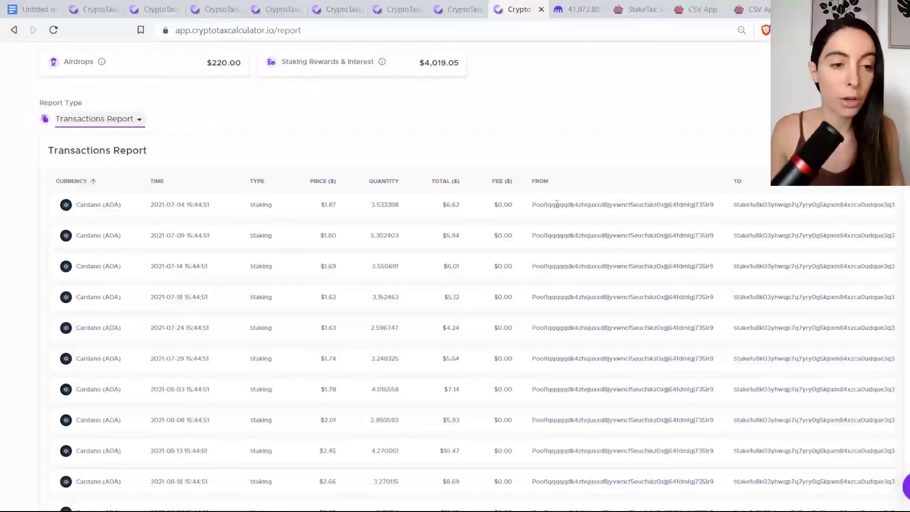
scroll(616, 234, down, 10)
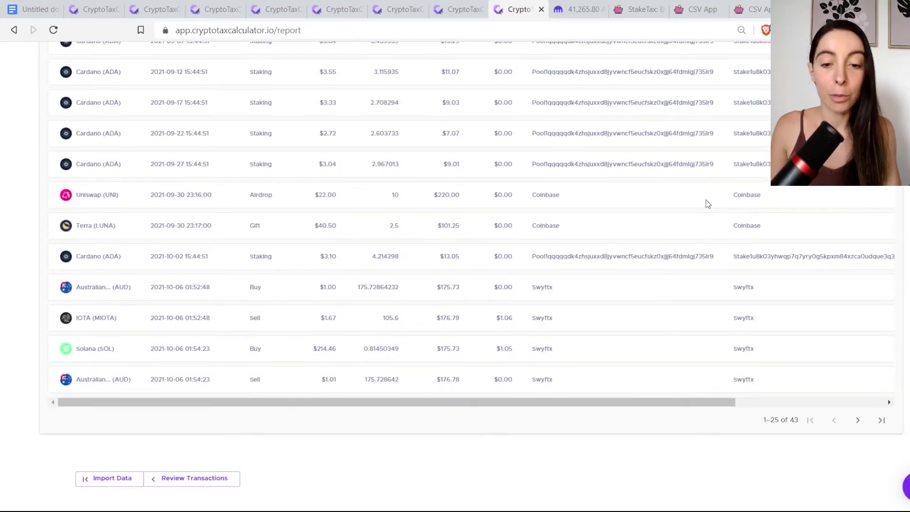
scroll(706, 200, up, 10)
- View the Inventory Report, then the per-currency Trading Stock Report
click(105, 114)
click(90, 222)
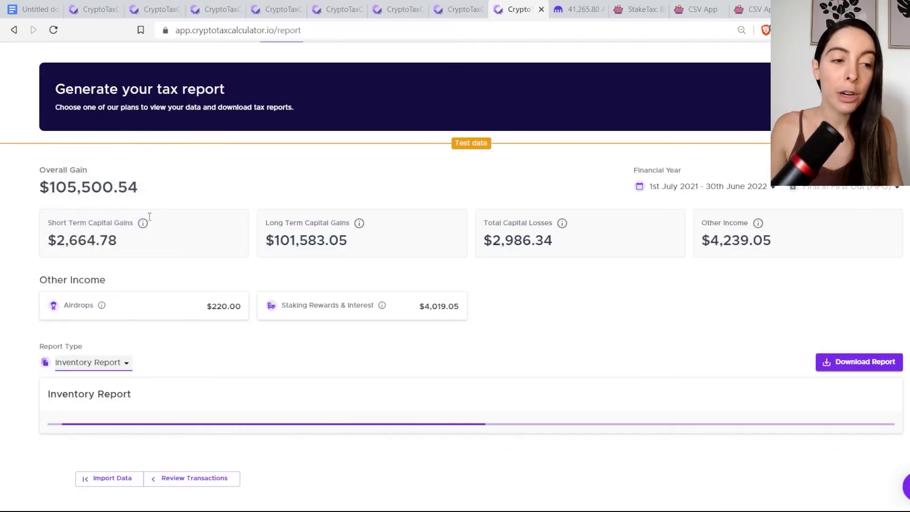
scroll(471, 232, down, 4)
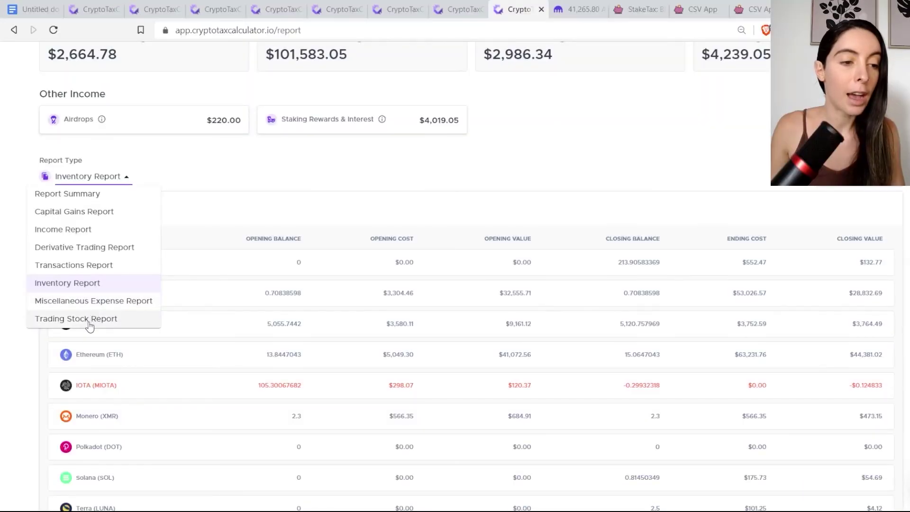
click(87, 318)
scroll(316, 265, down, 4)
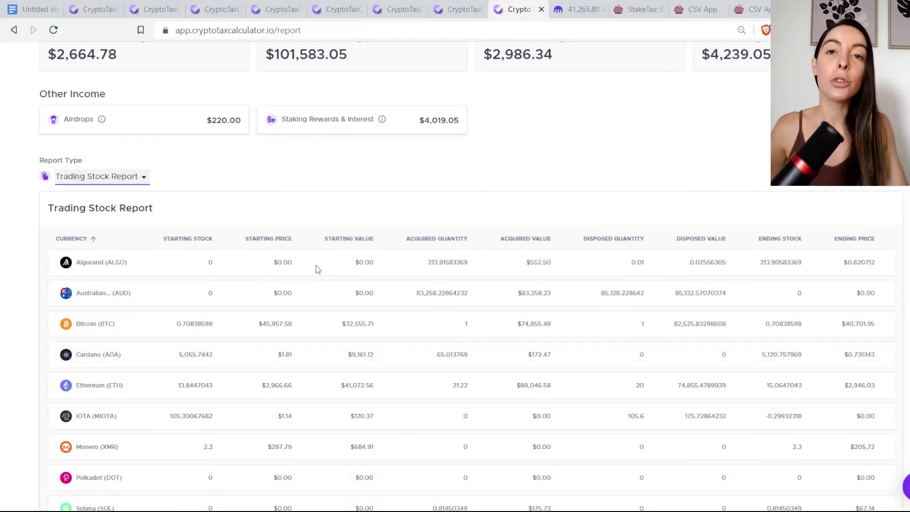
scroll(536, 102, up, 5)
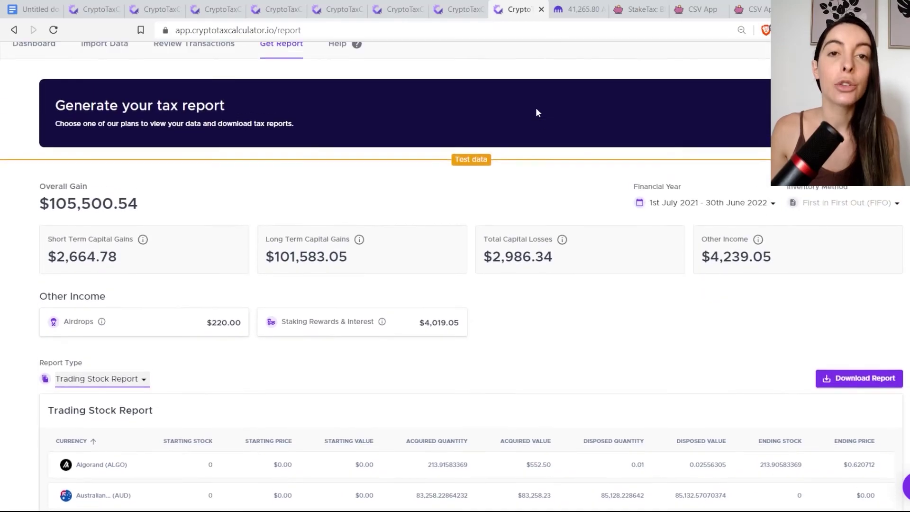
- Check the Account settings and then the Permissions settings
click(887, 83)
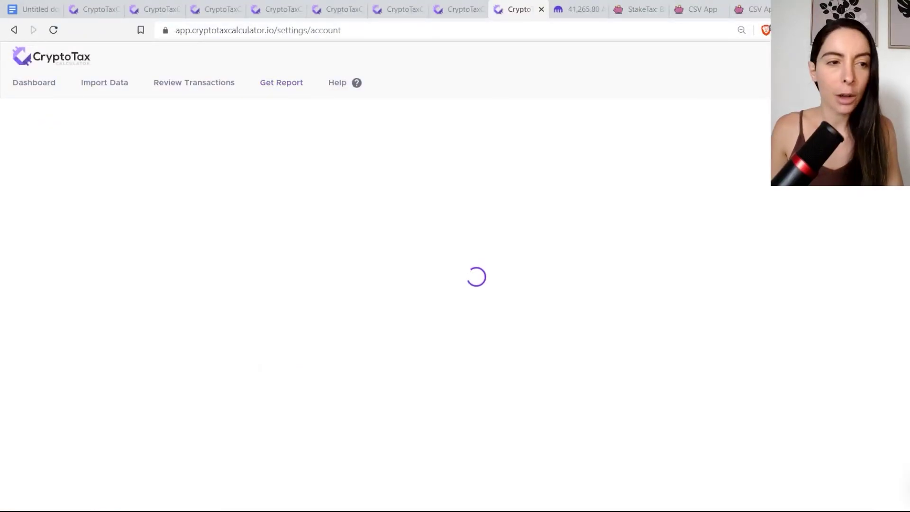
click(301, 182)
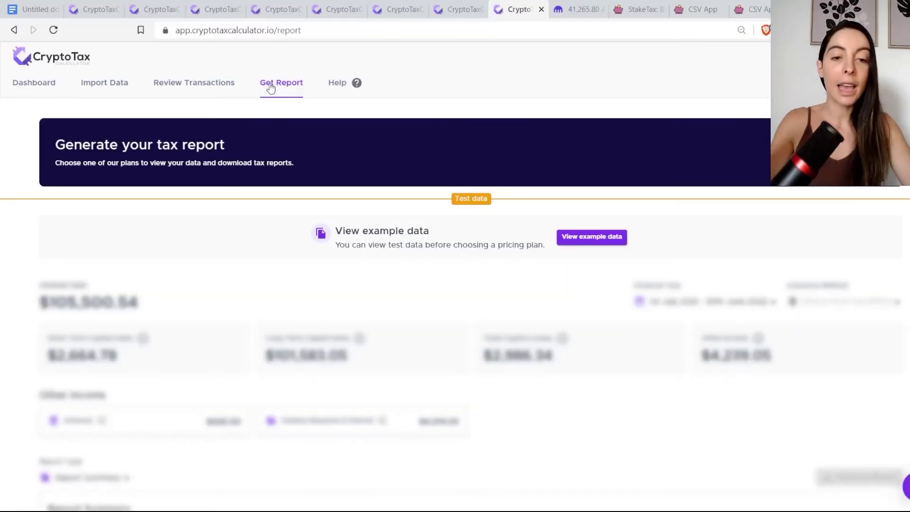
- Reveal the report figures with example data, showing the $105,500.54 overall gain
click(592, 238)
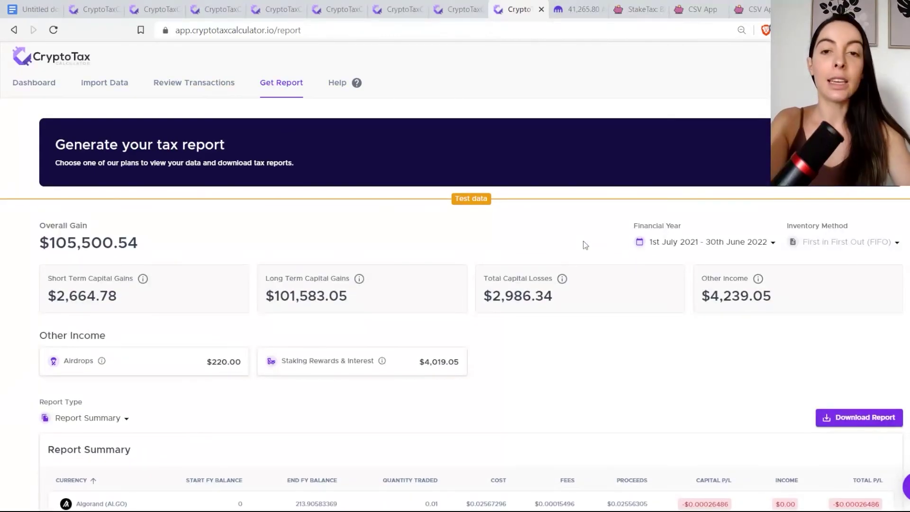